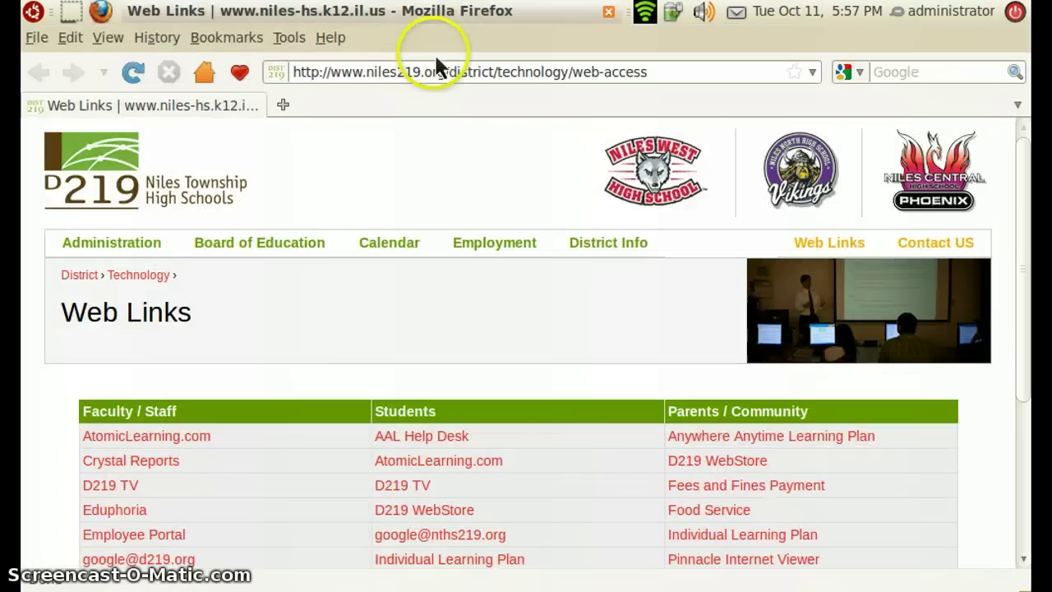
click(396, 74)
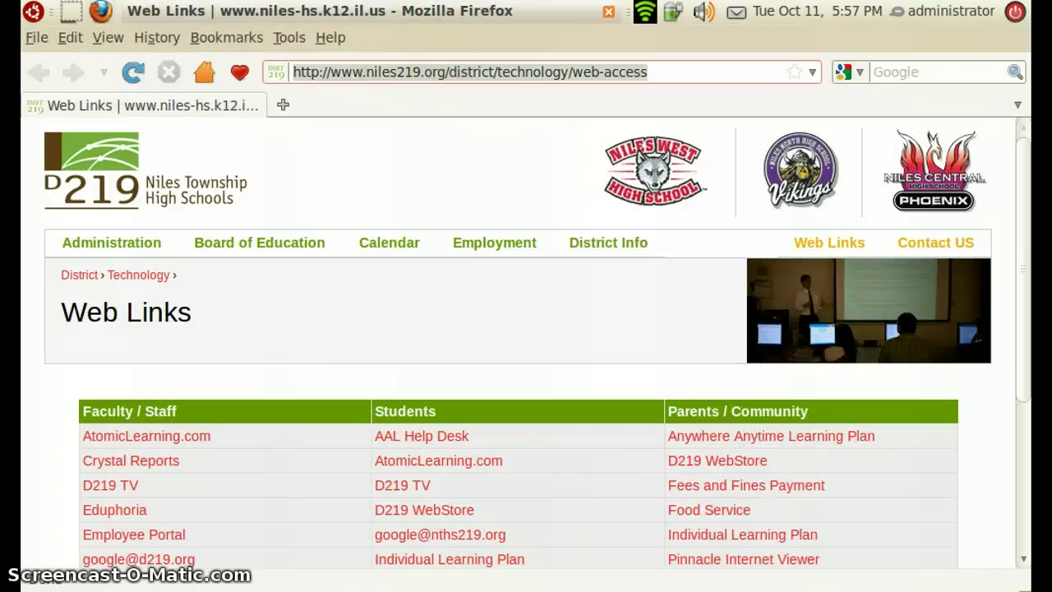
text(geogebra)
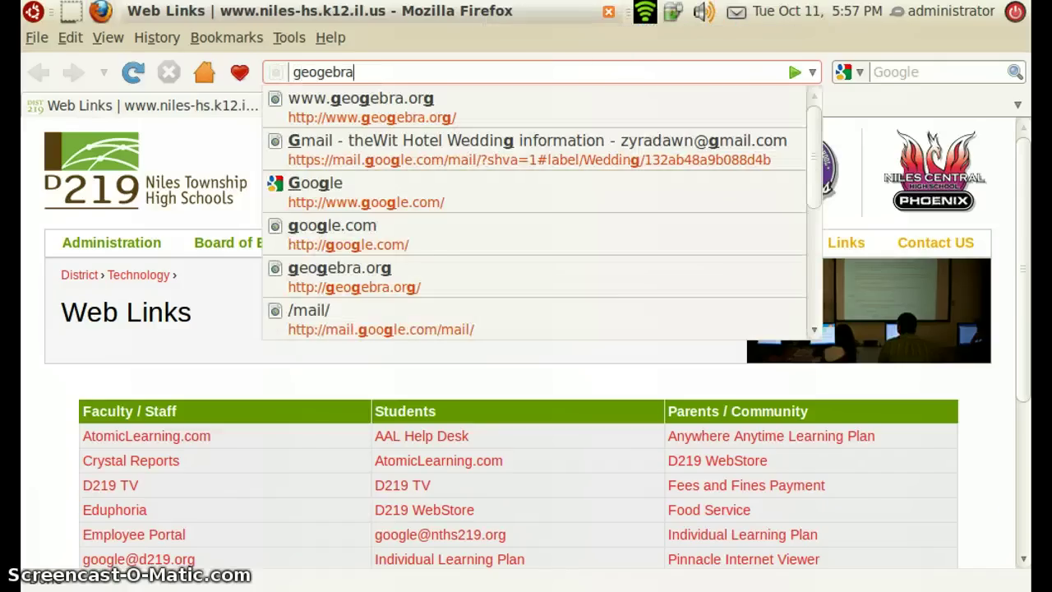
click(428, 112)
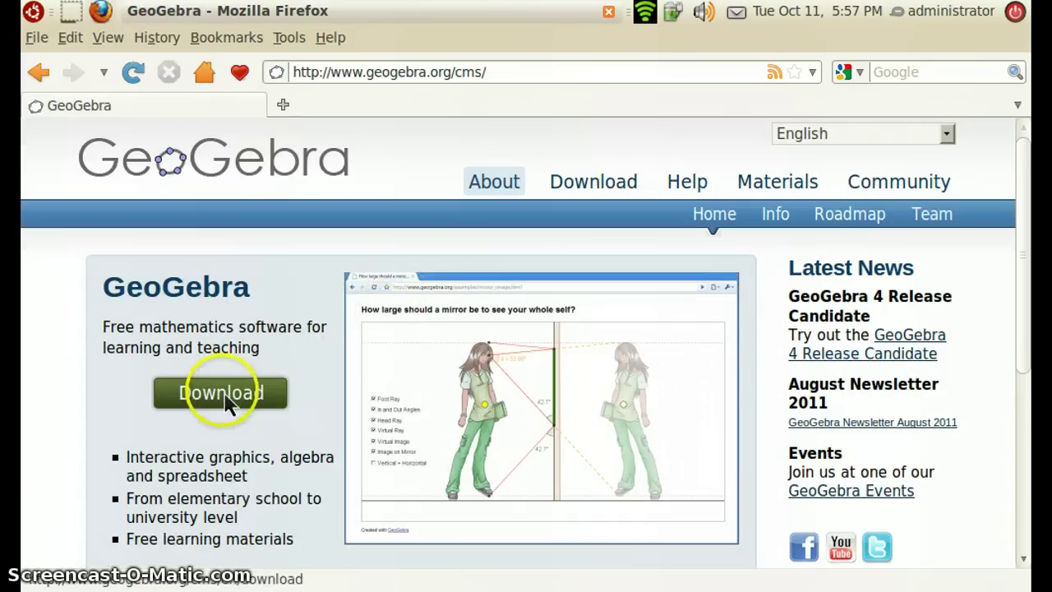
Step: Go to GeoGebra's download page and start the fully functional applet in the browser
click(229, 398)
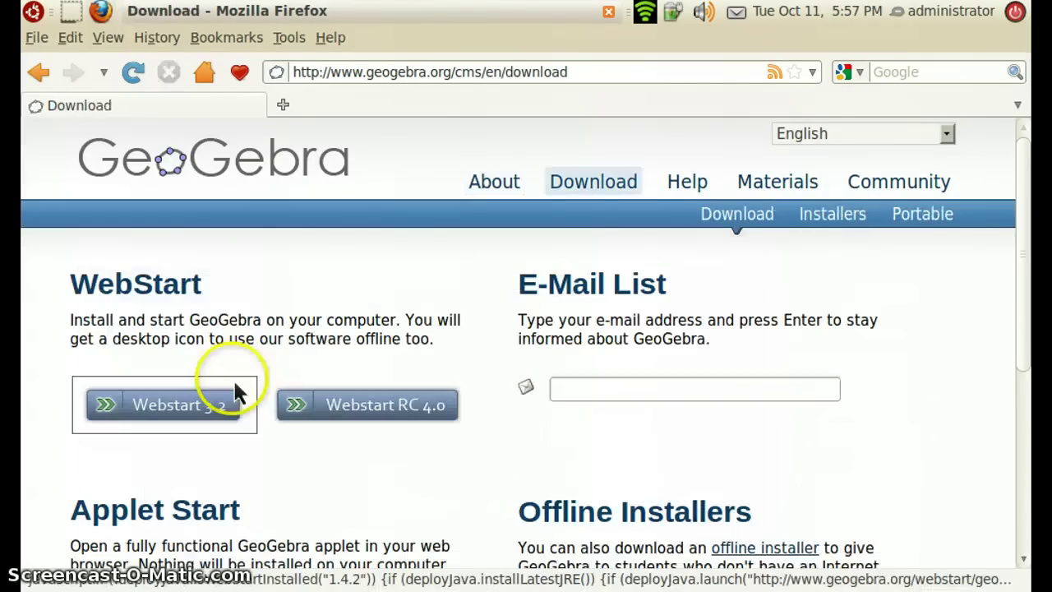
scroll(41, 452, down, 3)
click(198, 469)
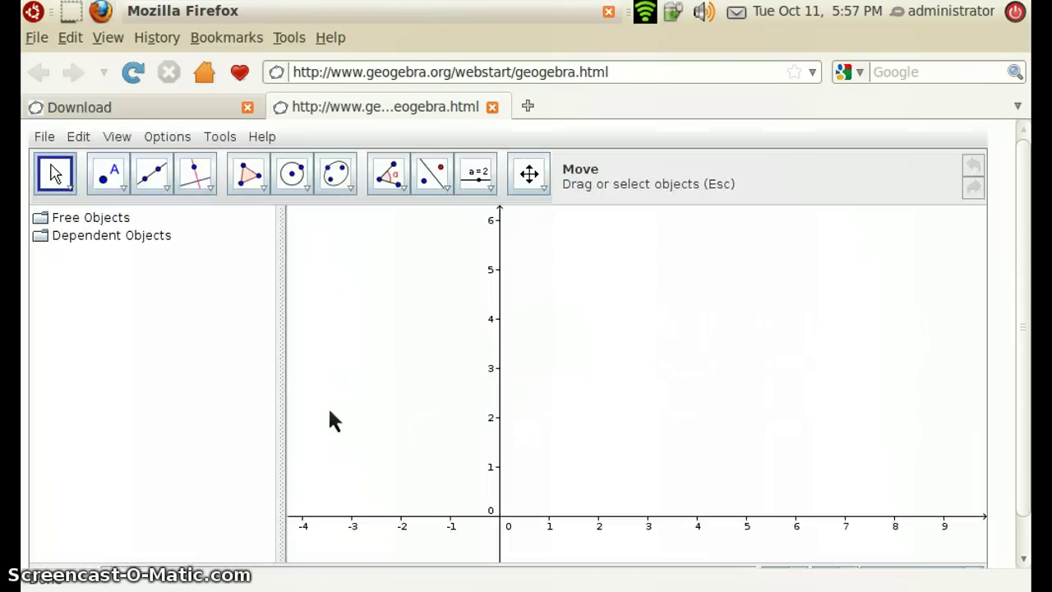
click(333, 400)
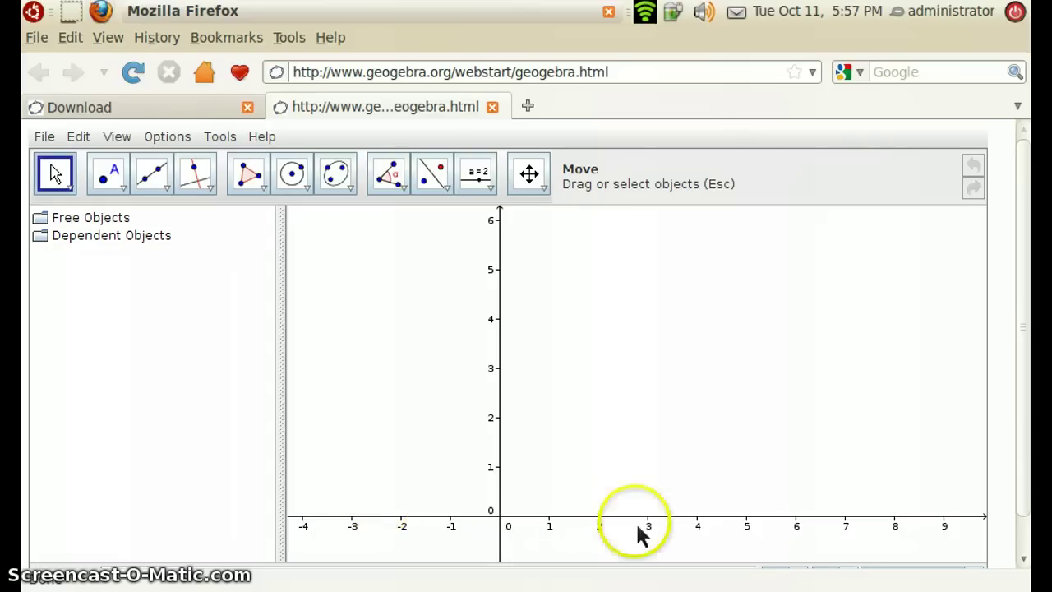
Step: Hide the coordinate axes and the Algebra View to leave a blank drawing pad
click(116, 138)
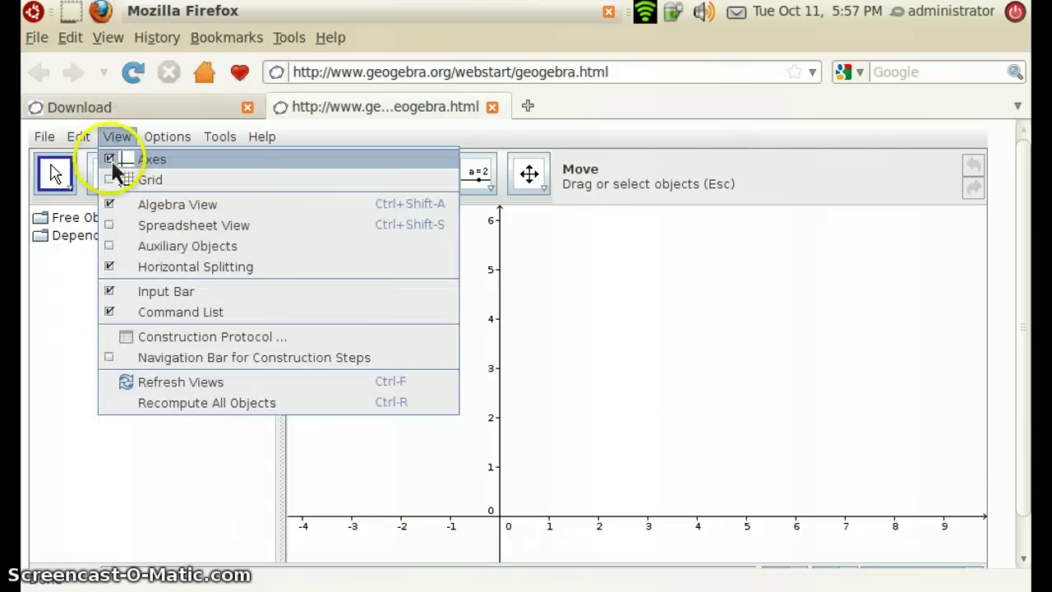
click(115, 161)
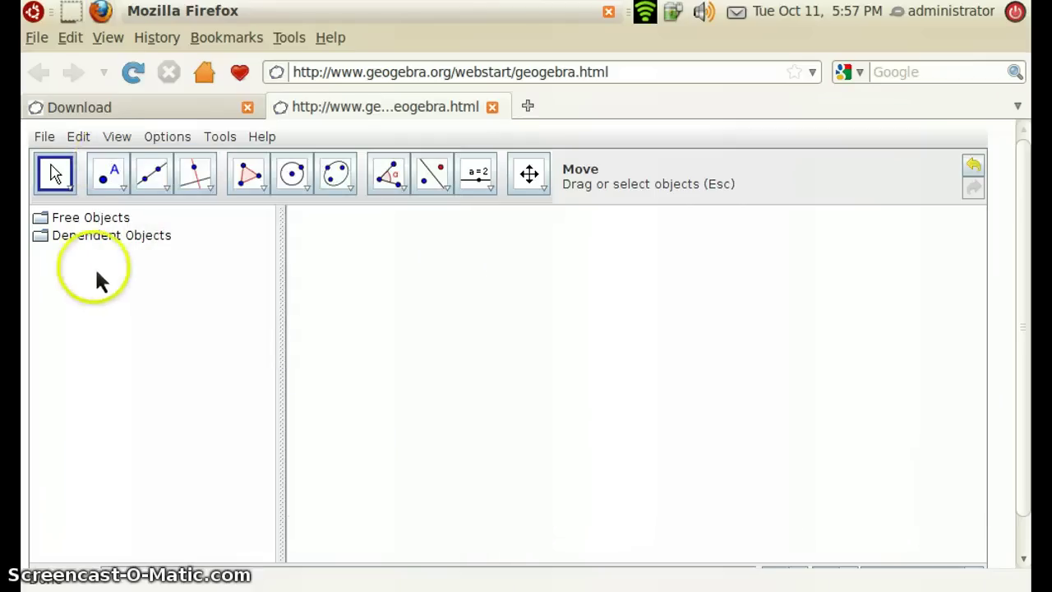
click(128, 140)
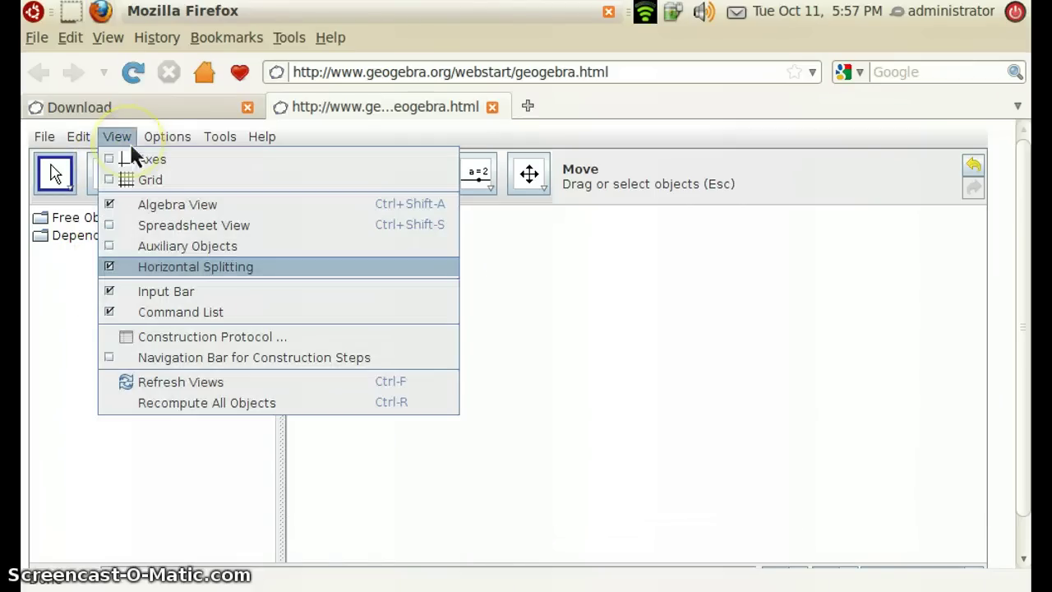
click(111, 211)
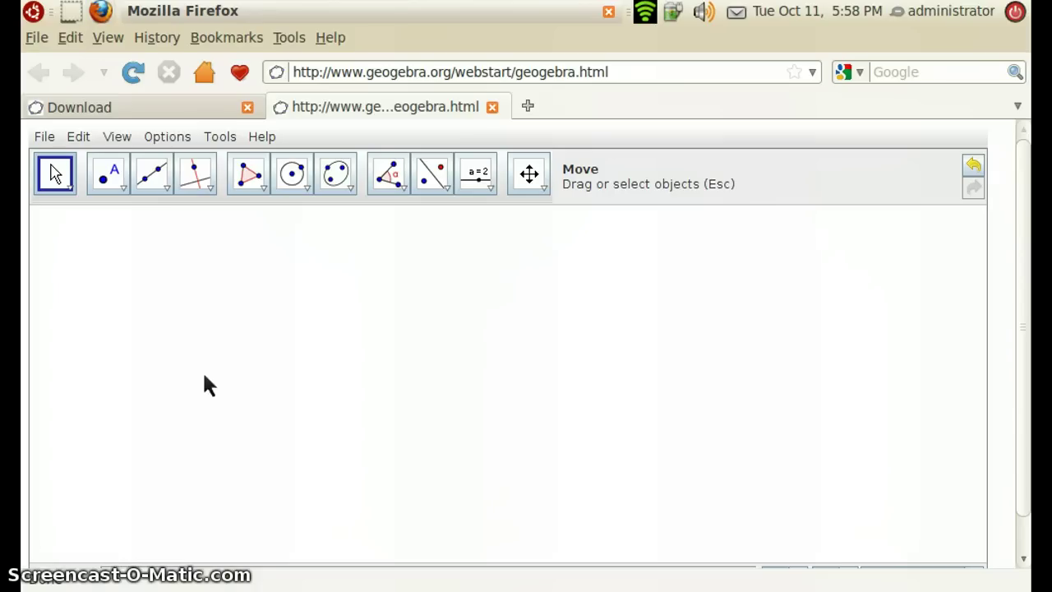
Step: Draw two rays from one shared starting point, one rising and one falling rightwards, so that they form an acute angle
click(162, 190)
click(166, 188)
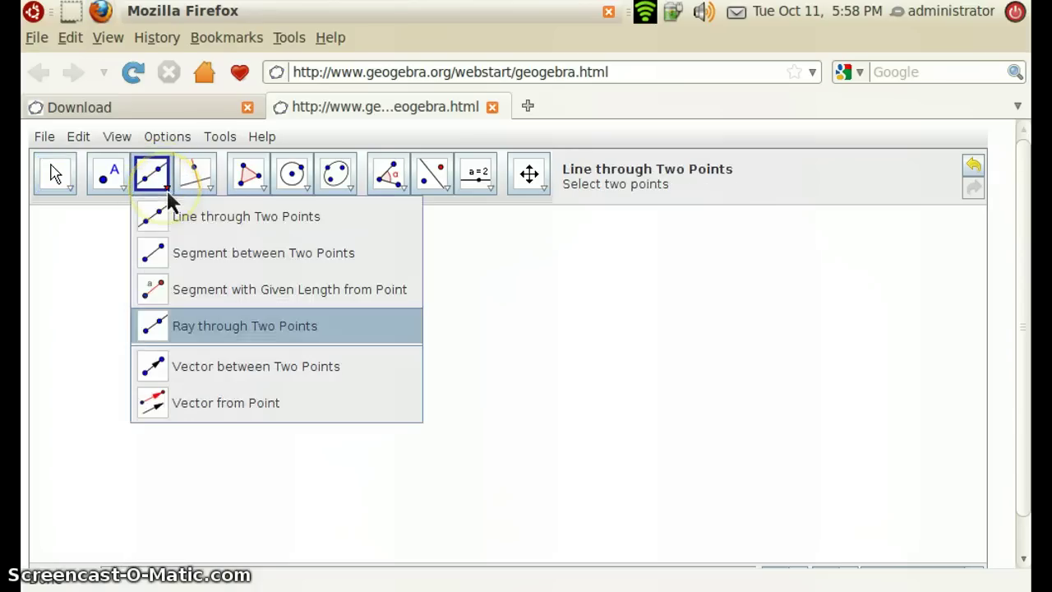
click(178, 334)
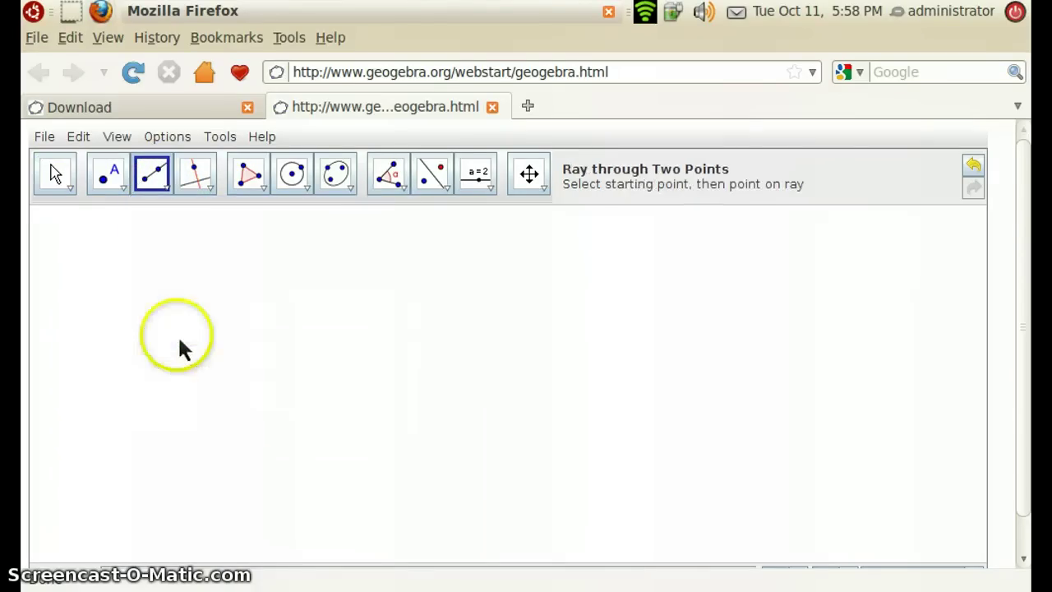
click(222, 351)
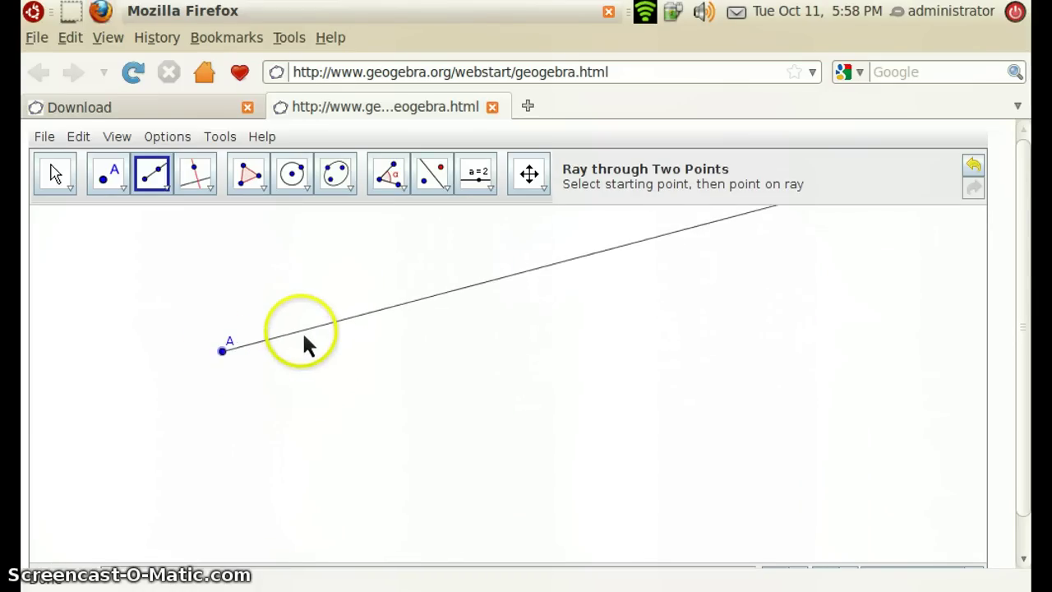
click(301, 331)
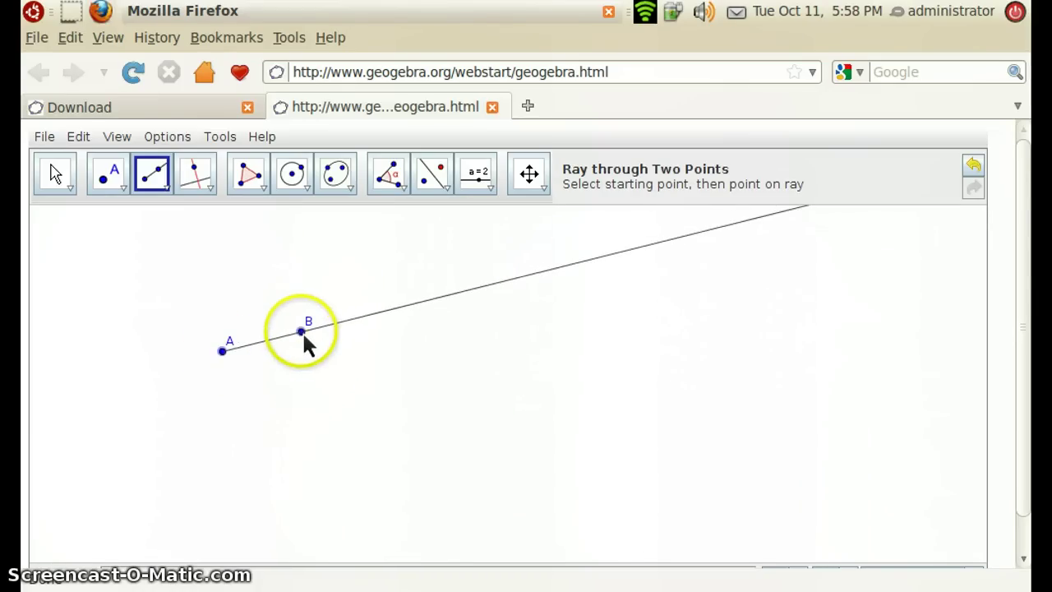
click(223, 351)
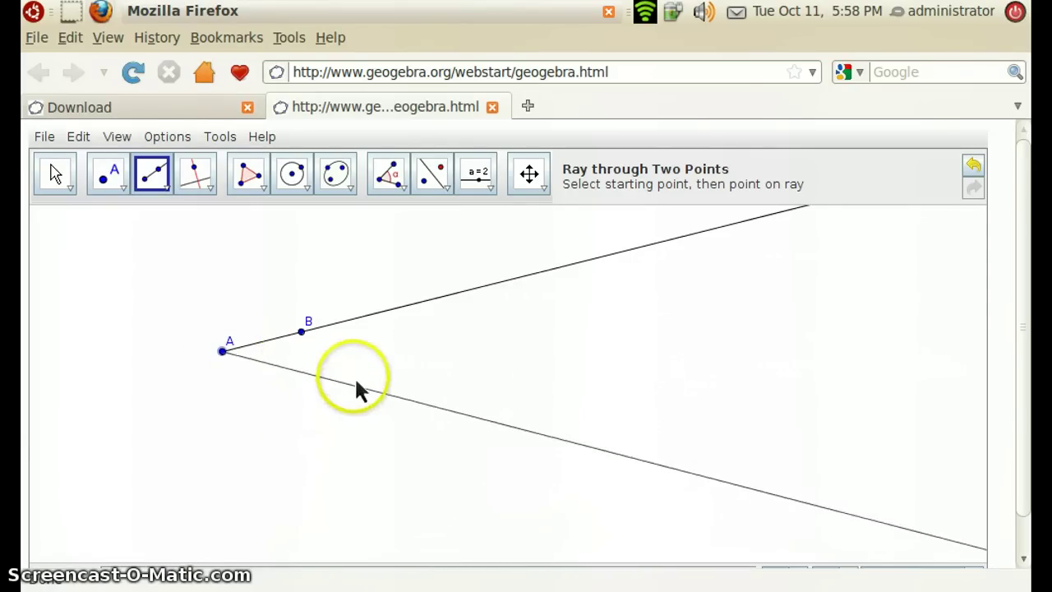
click(354, 376)
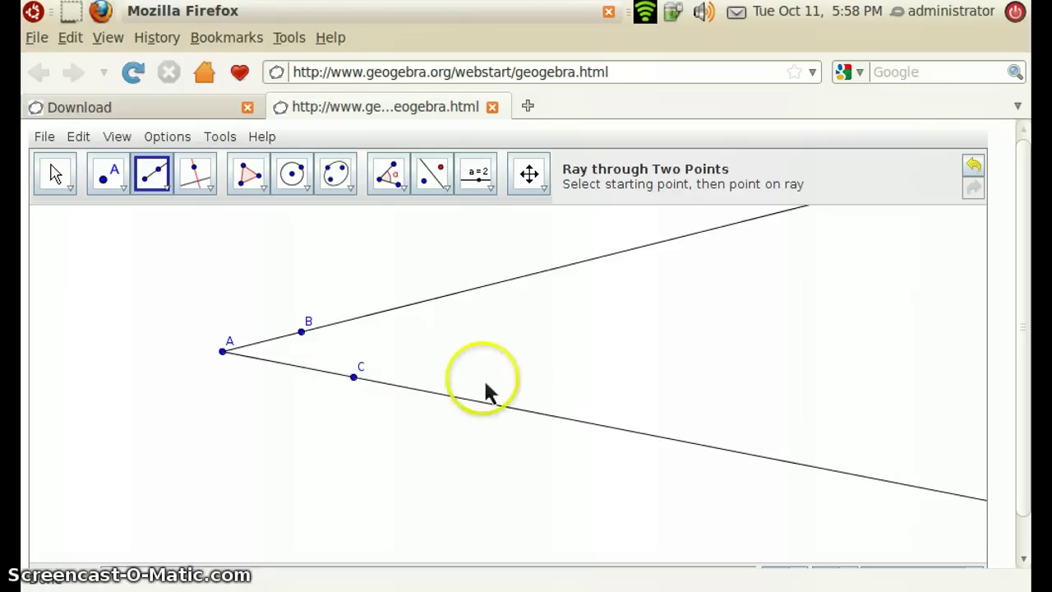
Step: Show the labels of the ray through A and B and the ray through A and C
right_click(271, 345)
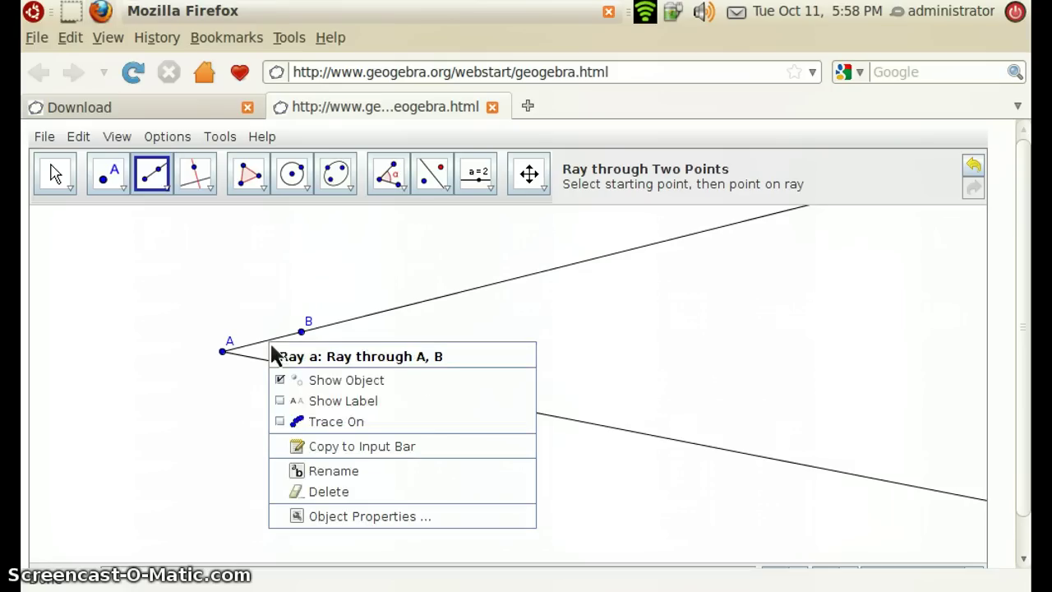
click(297, 401)
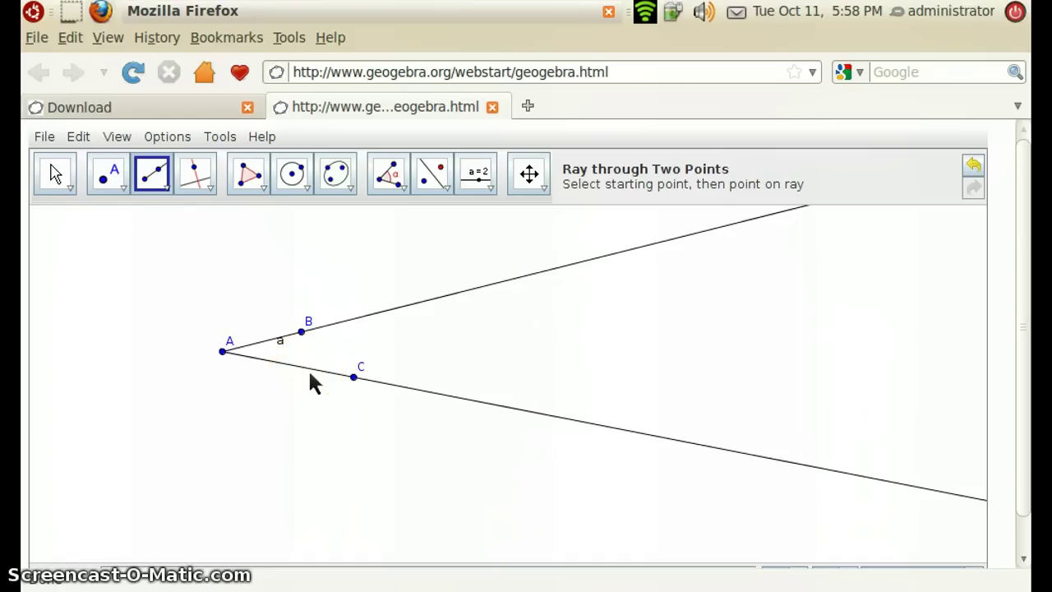
right_click(309, 374)
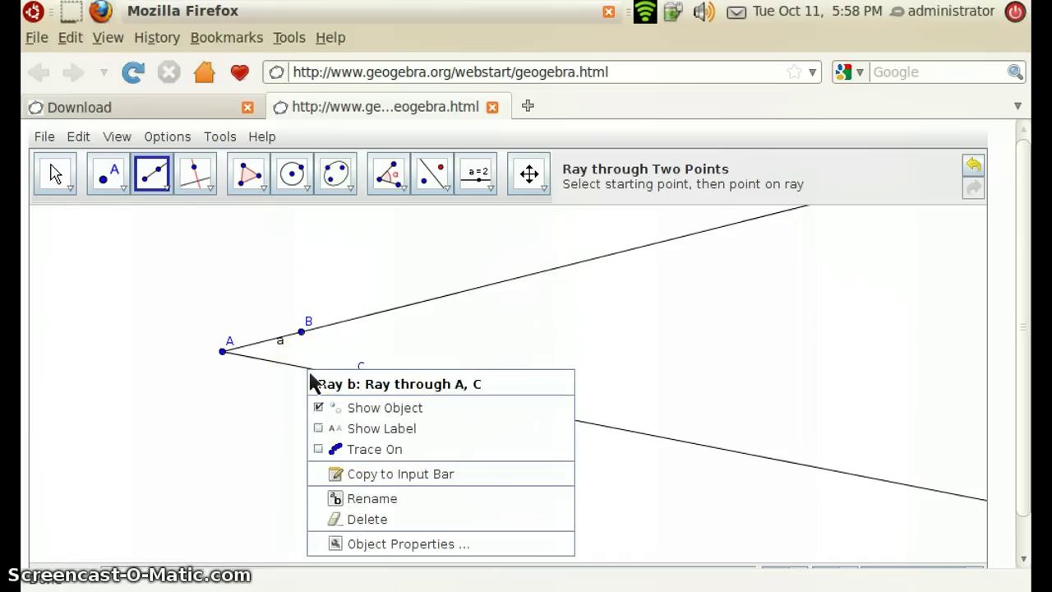
click(345, 431)
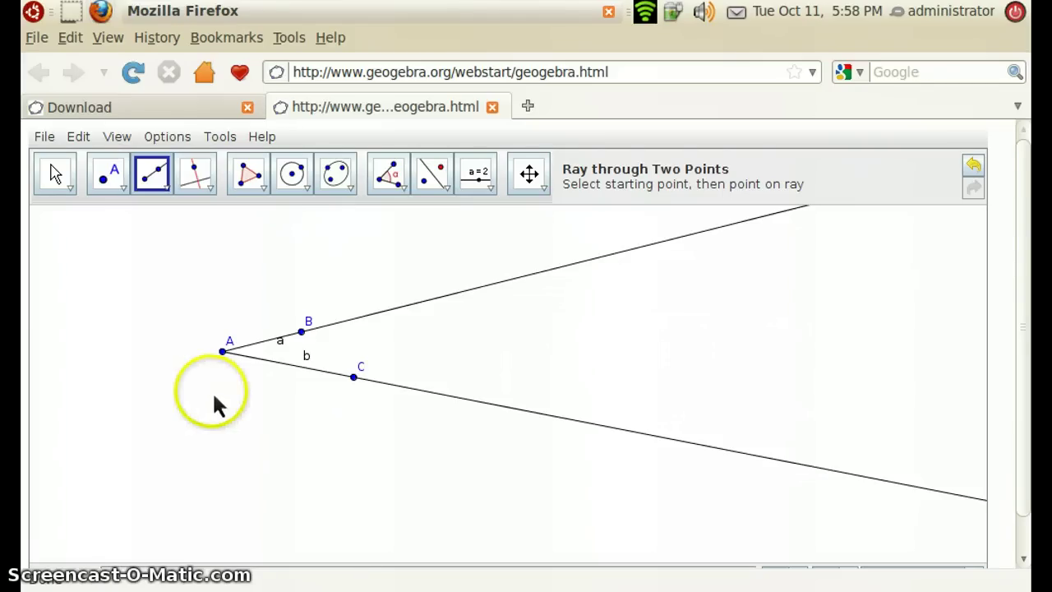
Step: Draw a circle centred at A through point B and show its label
click(301, 179)
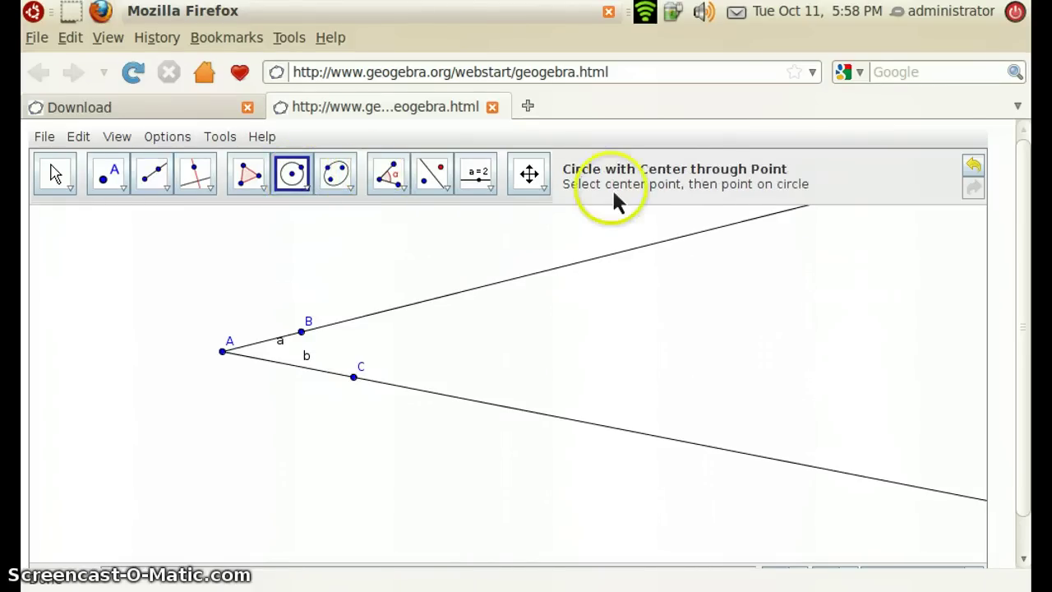
click(222, 352)
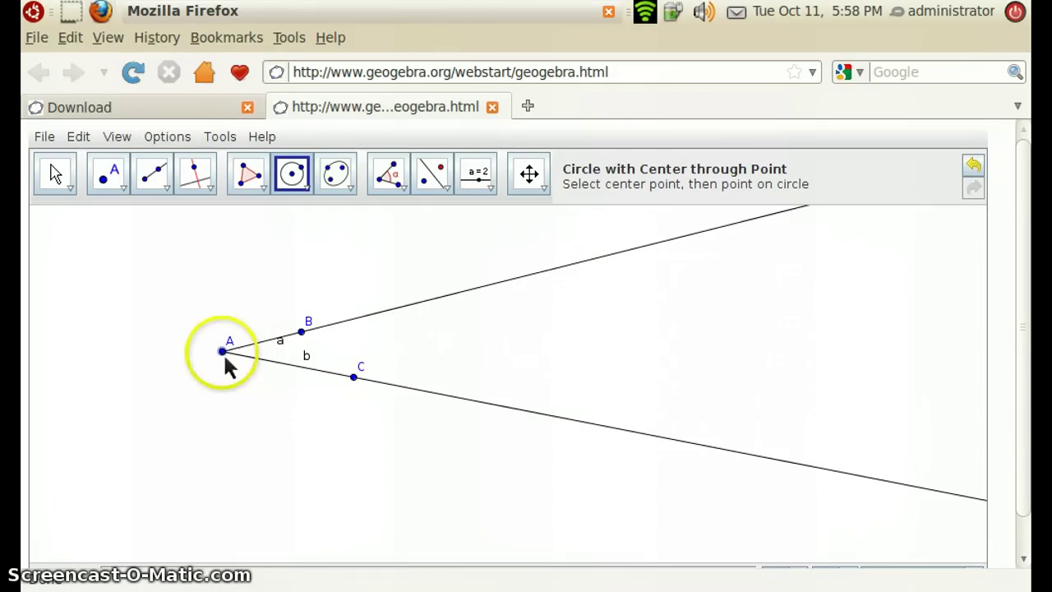
click(302, 331)
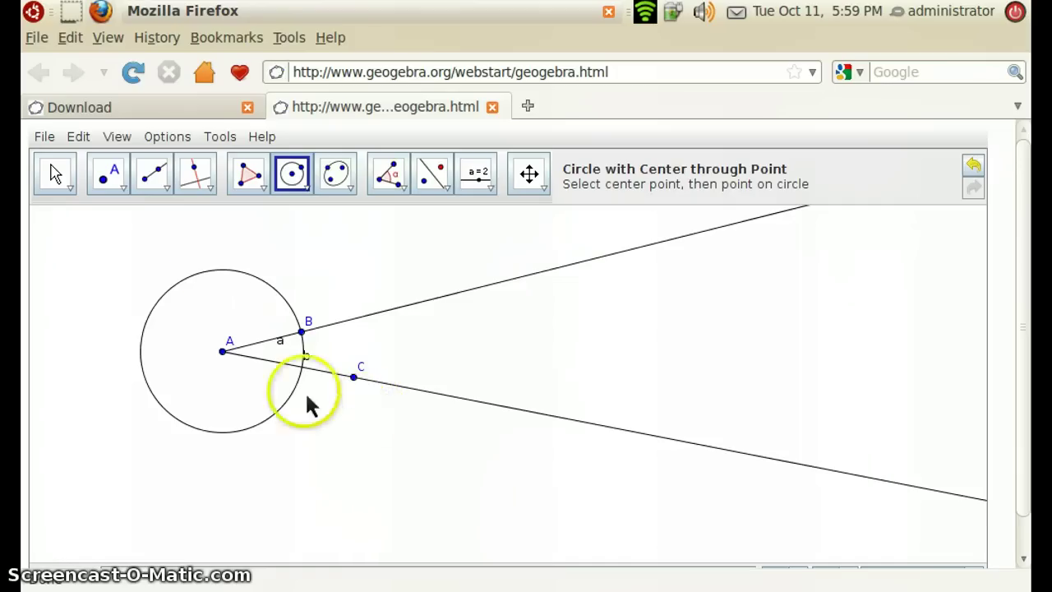
right_click(212, 279)
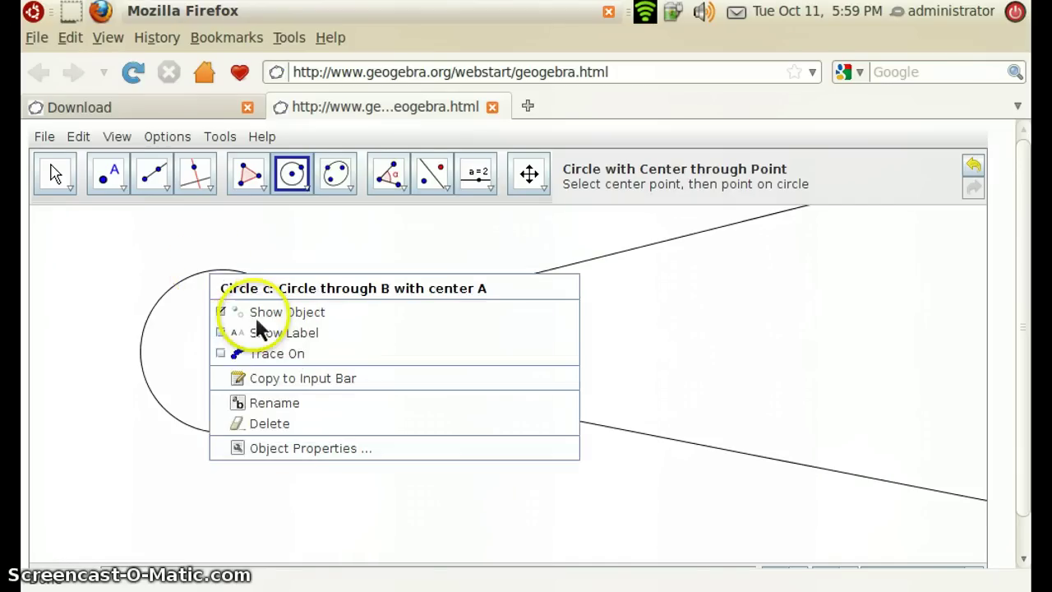
click(270, 331)
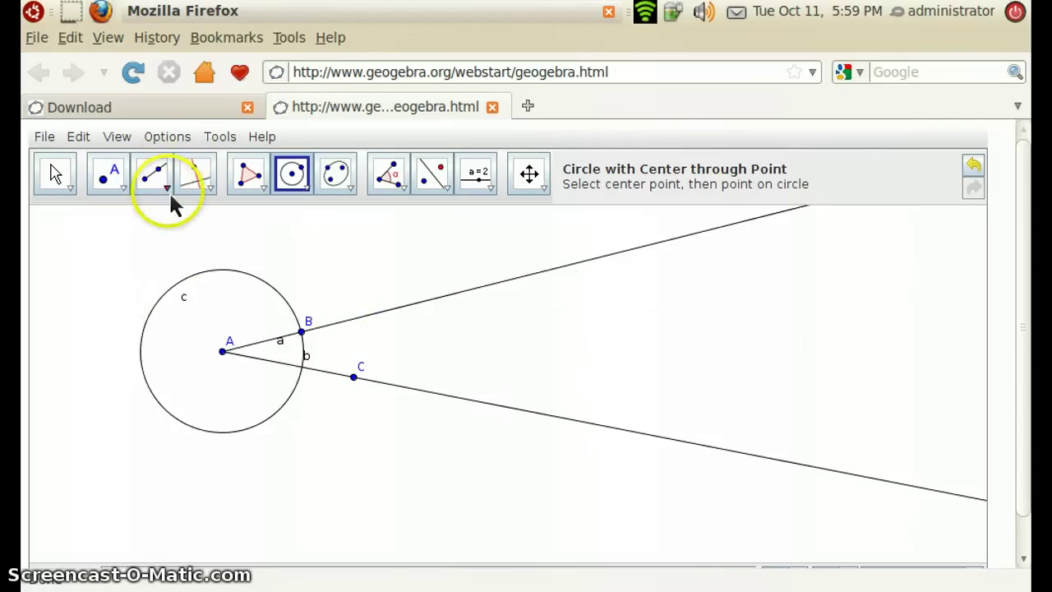
Step: Create the segment between points A and B and show its label
click(169, 190)
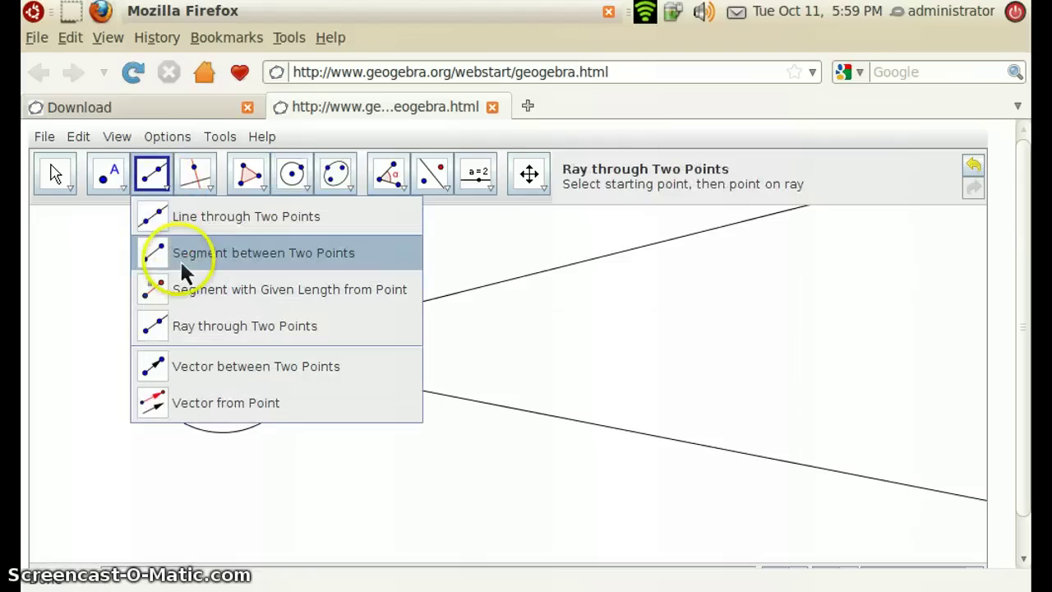
click(179, 258)
click(230, 358)
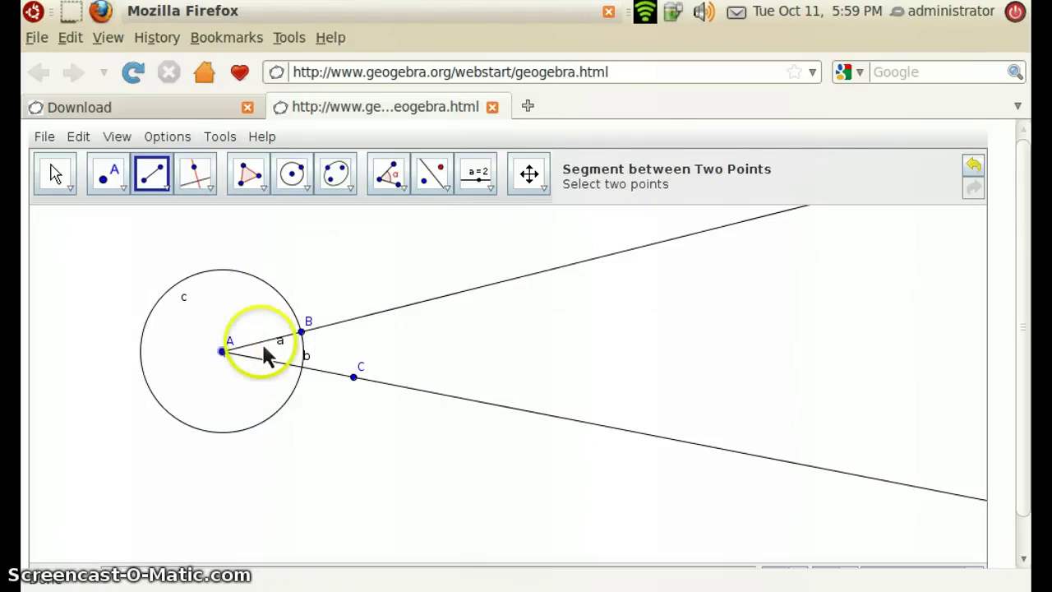
click(301, 332)
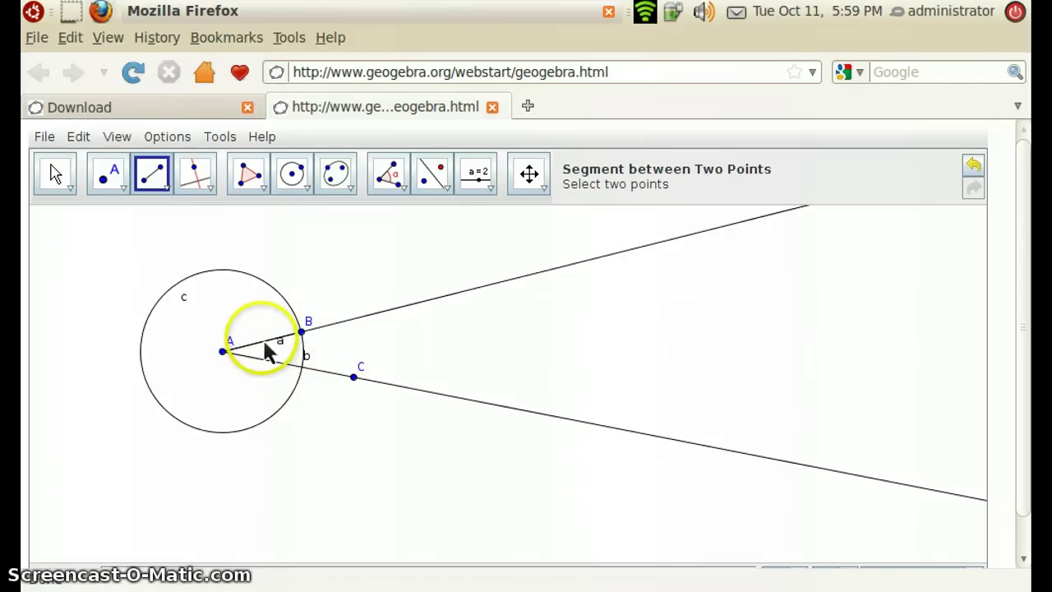
right_click(263, 340)
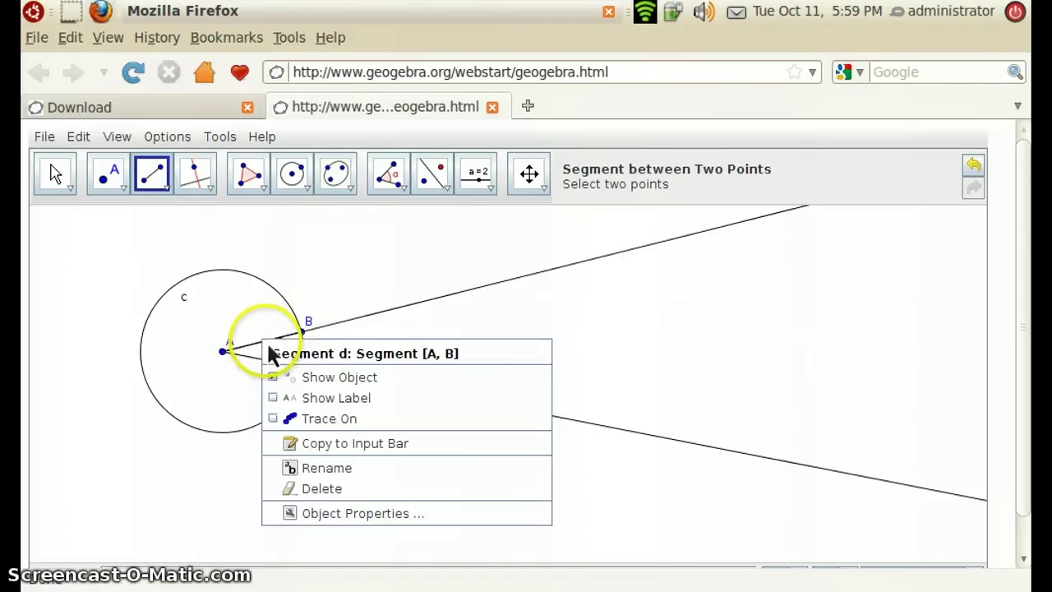
click(287, 400)
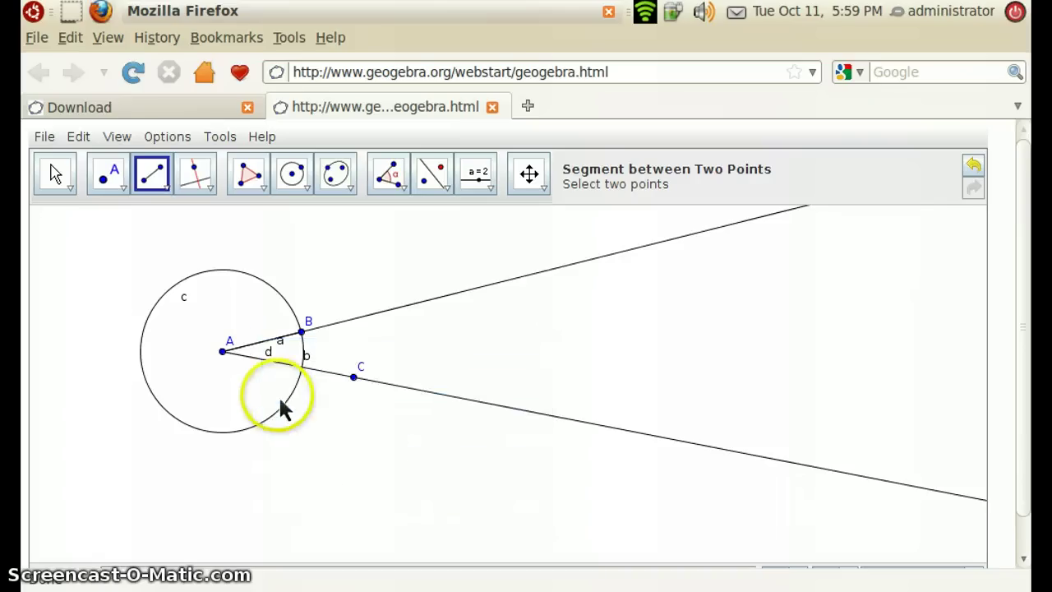
Step: Move the label of segment AB to just above the segment
click(51, 174)
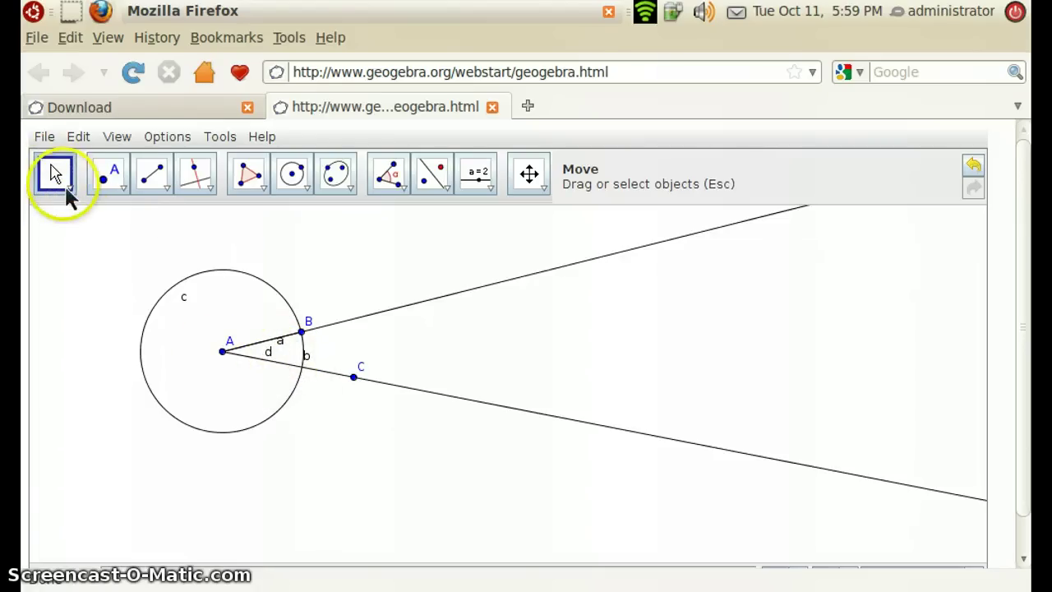
drag(267, 354, 262, 338)
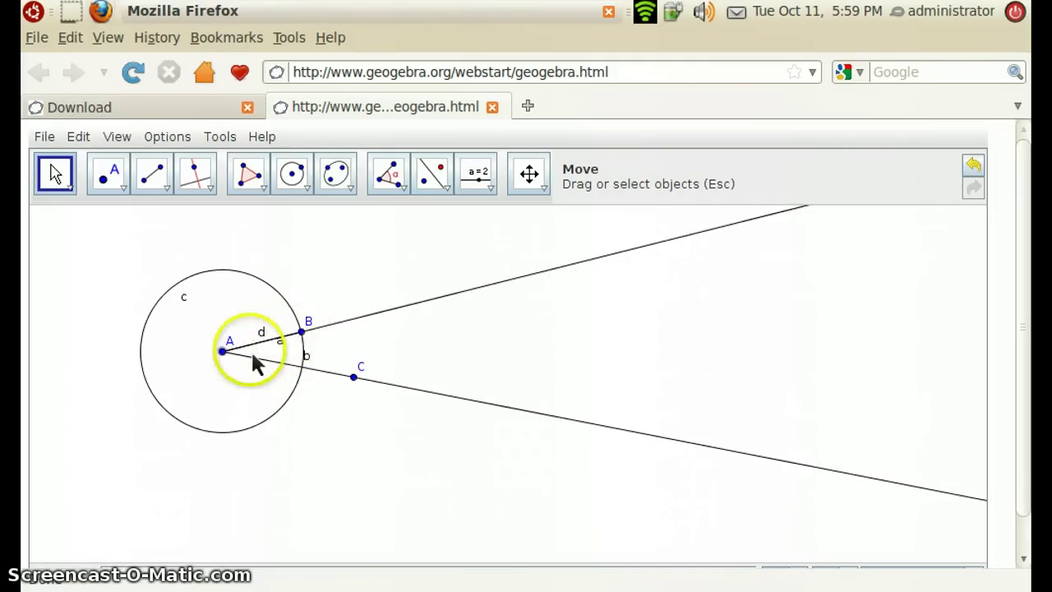
click(328, 398)
Step: Place a new point where the circle intersects the ray through A and C
click(57, 179)
click(112, 176)
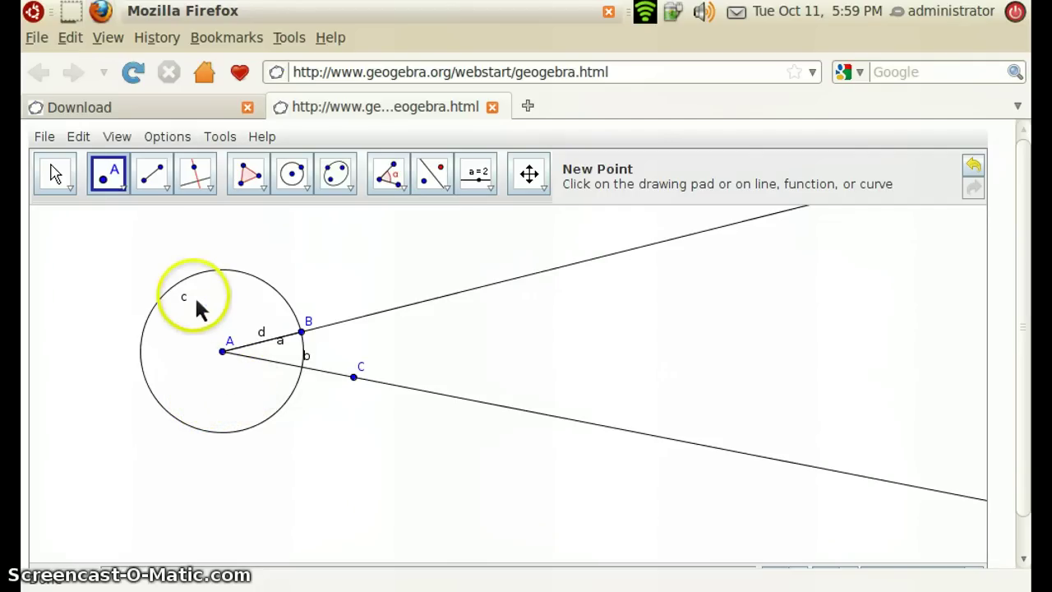
click(320, 382)
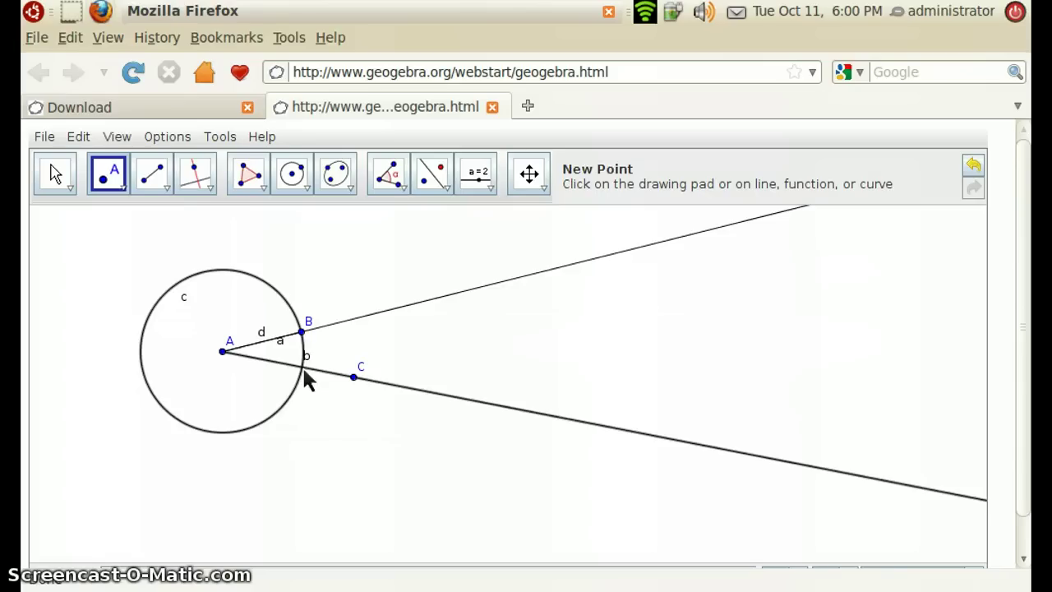
click(302, 365)
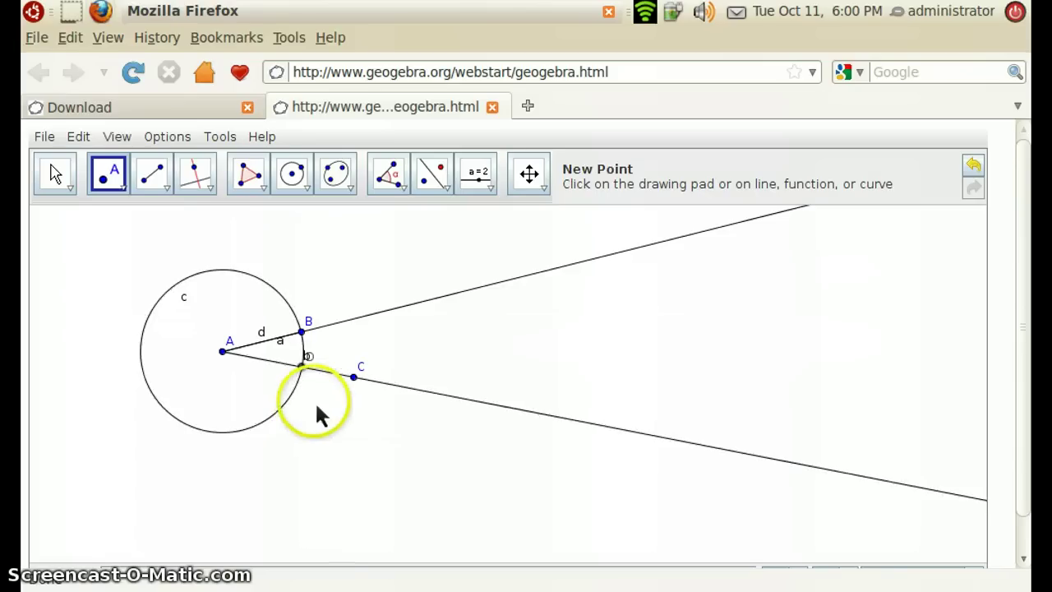
Step: Move the label of point D to just below the point and the label of ray AC to just below the ray, inside the circle
click(62, 175)
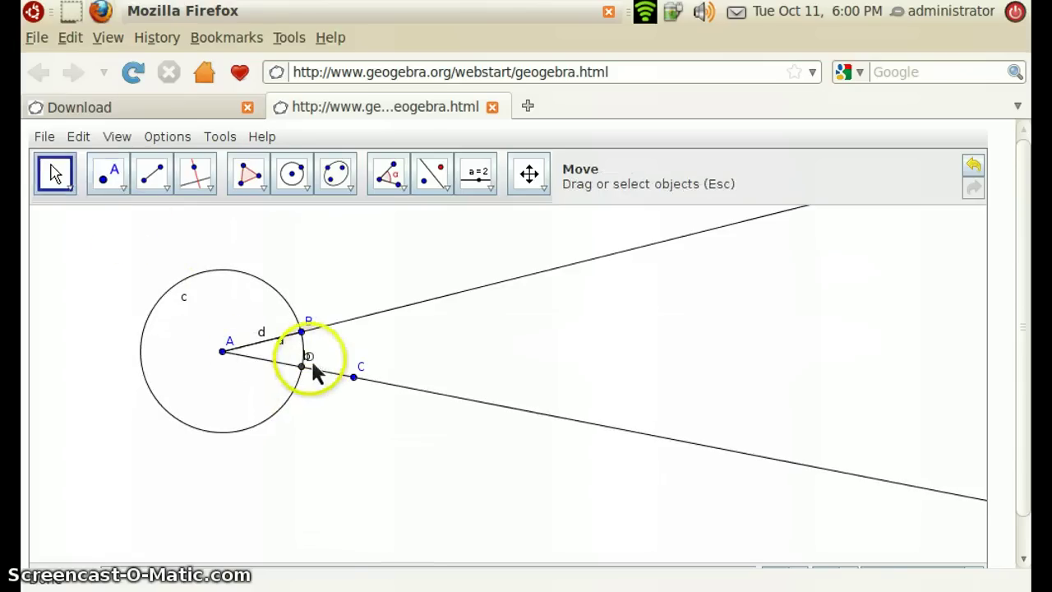
drag(313, 363, 313, 385)
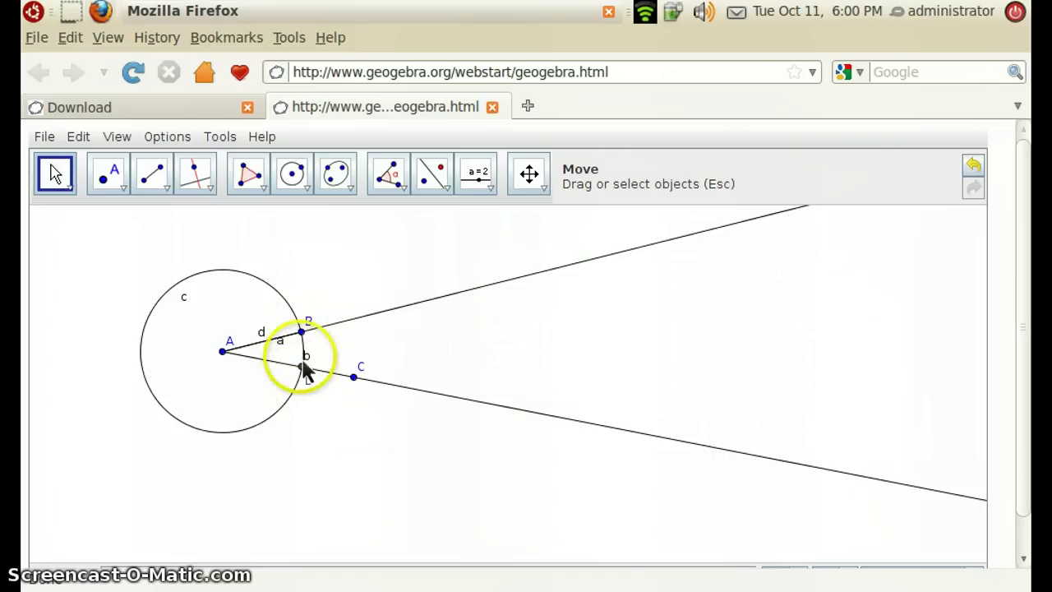
drag(310, 355, 270, 381)
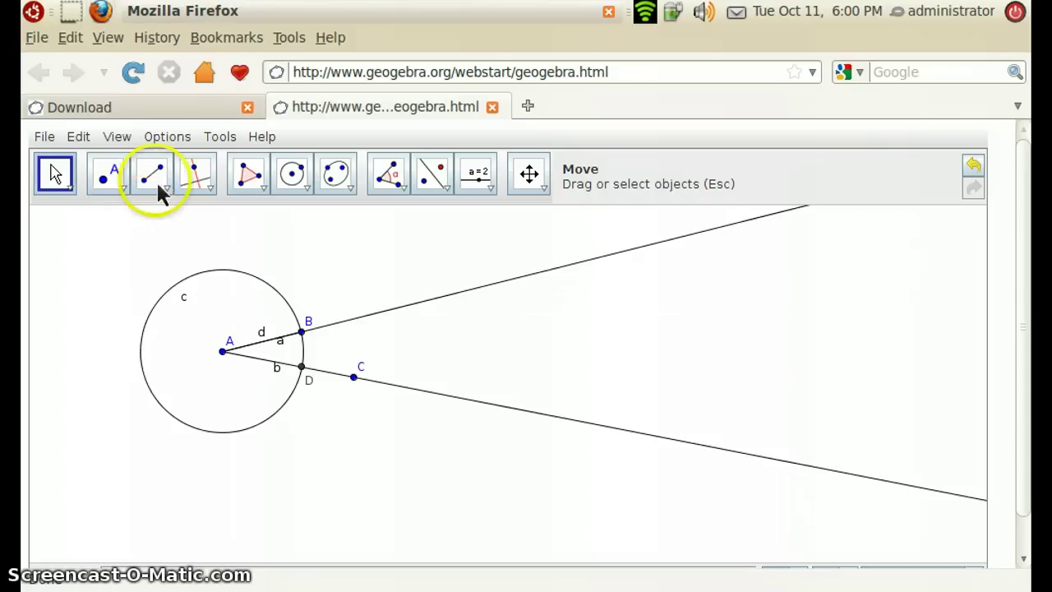
Step: Create the segment between points B and D and show its label just outside the segment, on the side away from A
click(152, 179)
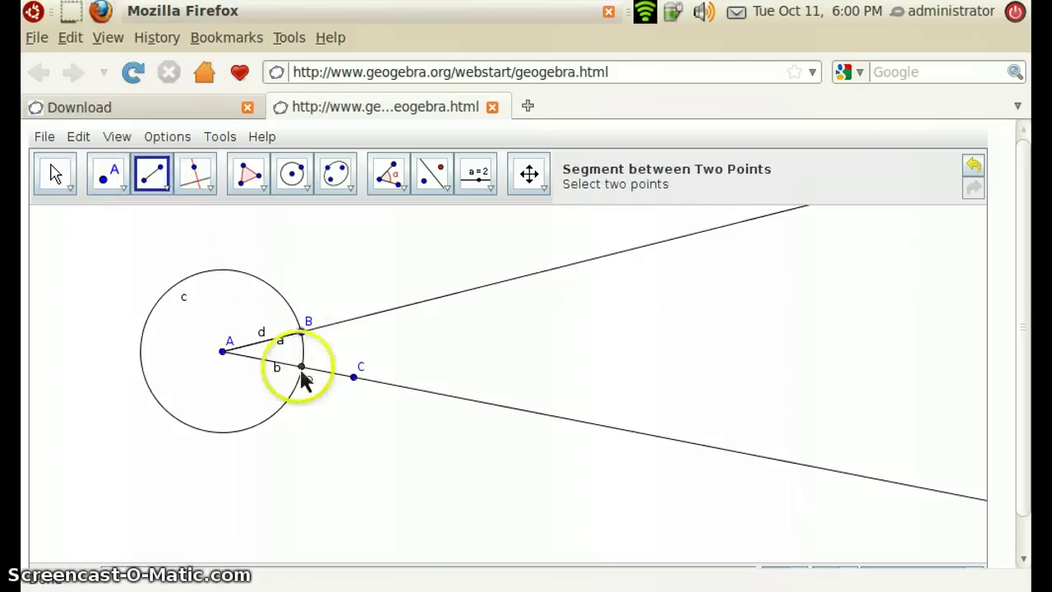
click(303, 370)
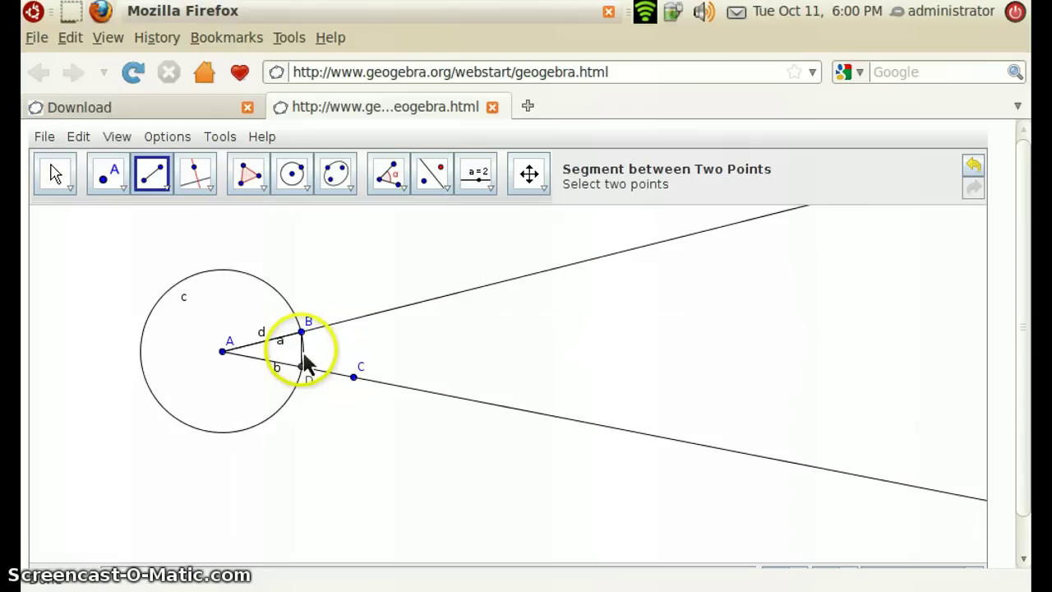
right_click(302, 353)
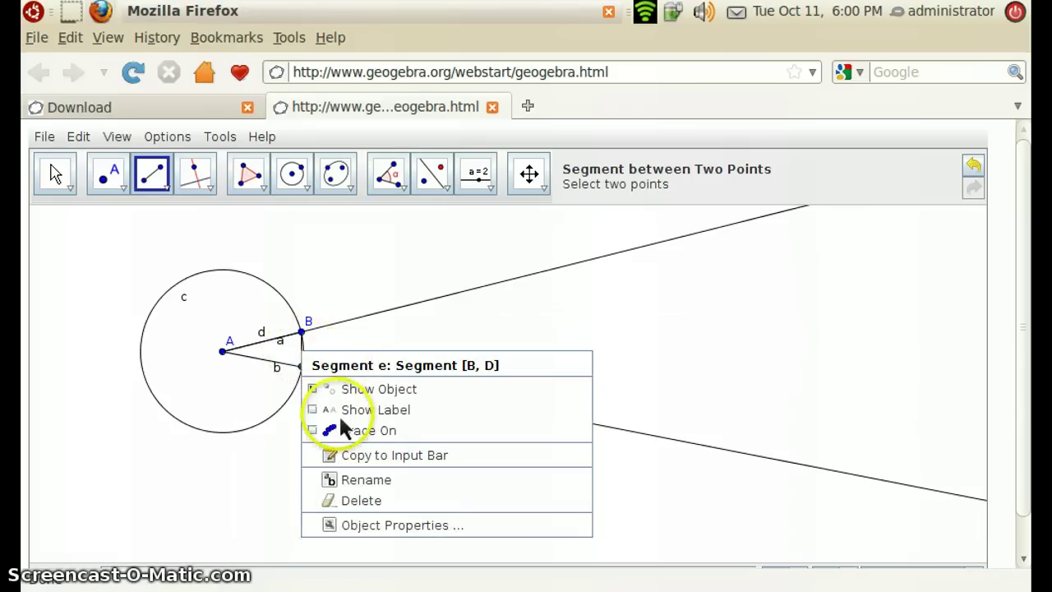
click(361, 409)
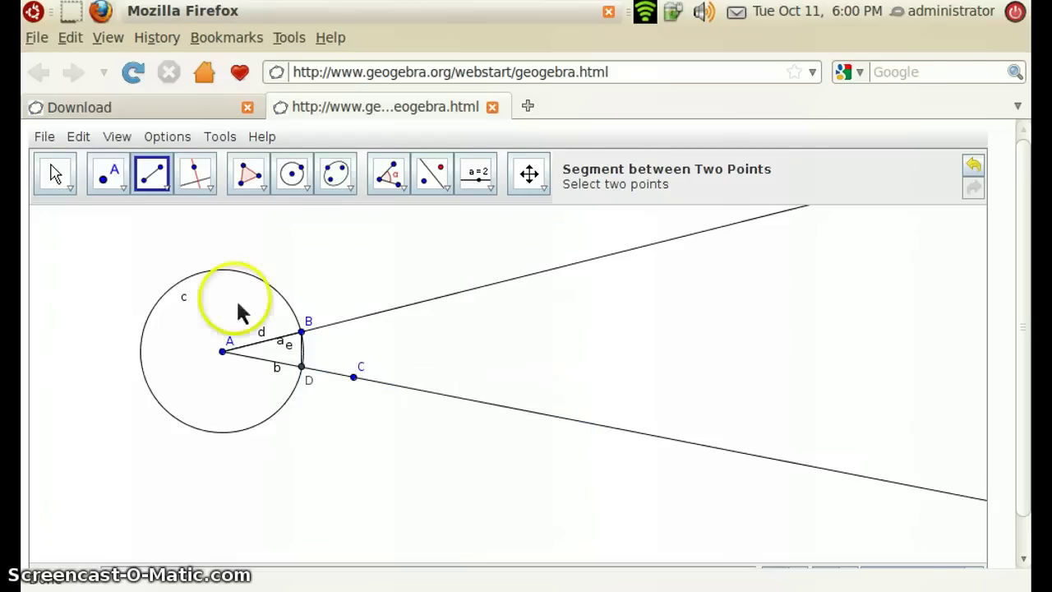
click(53, 178)
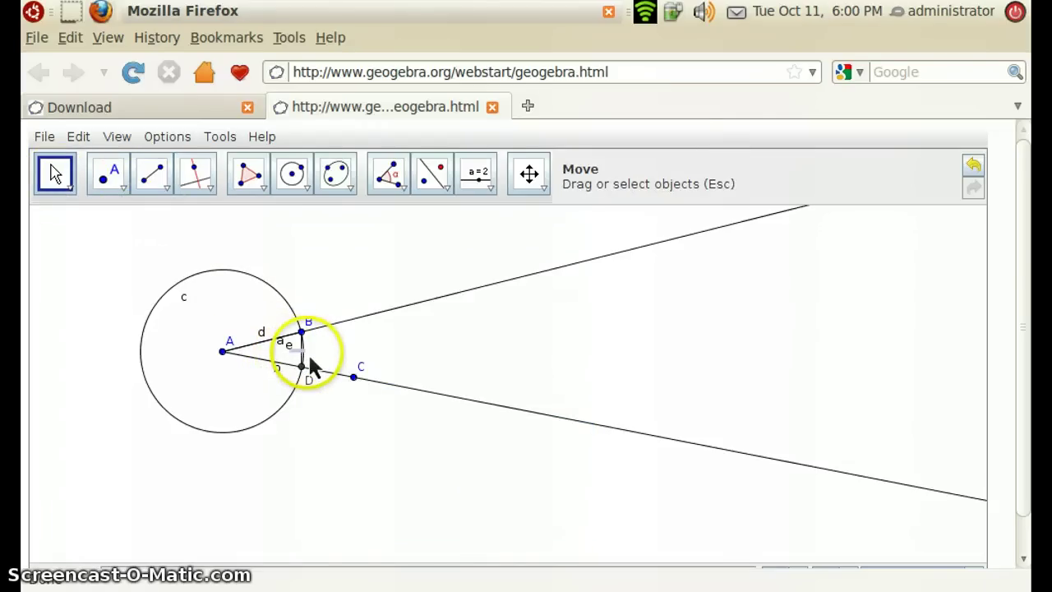
click(309, 358)
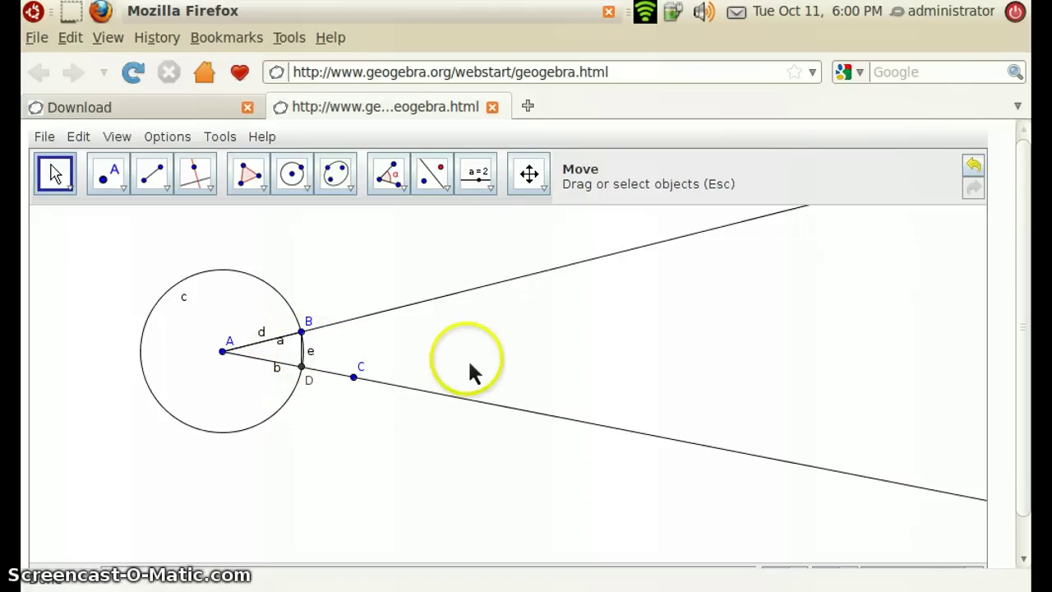
Step: Place a new free point below the circle around A and draw a circle centred on it with radius d
click(107, 174)
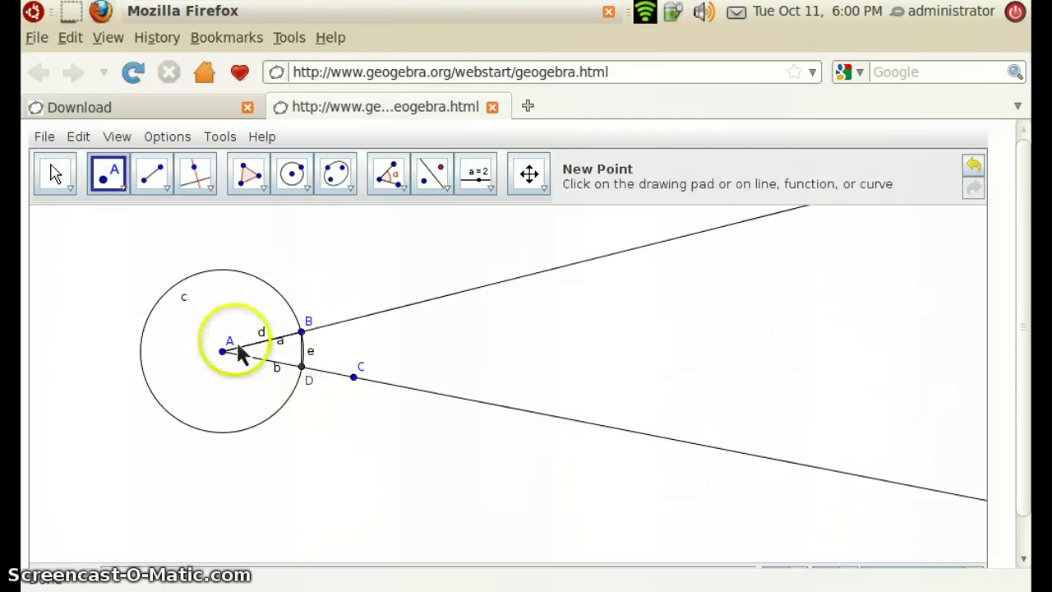
click(316, 472)
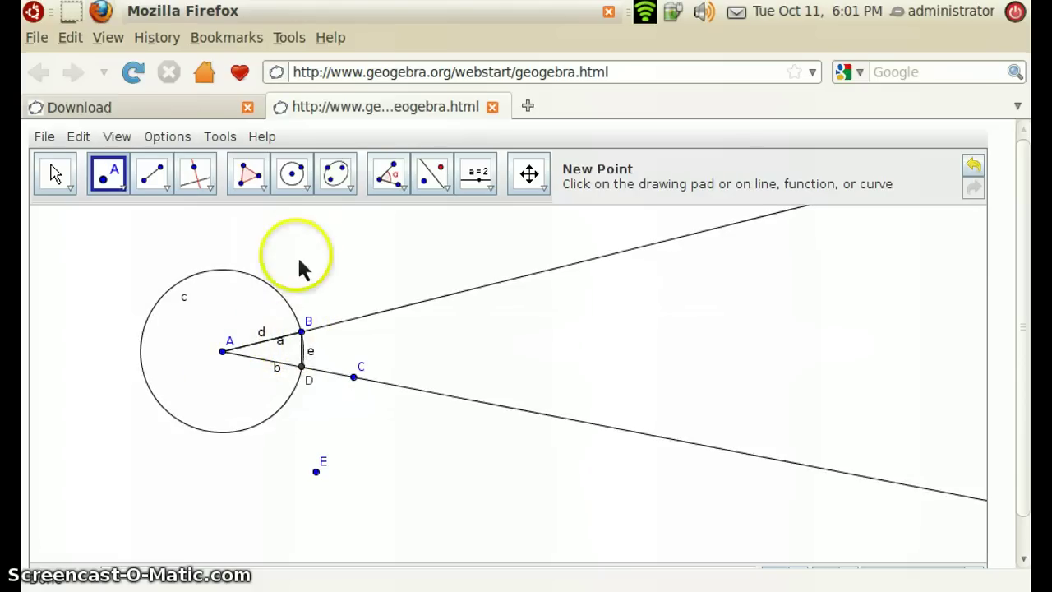
click(305, 187)
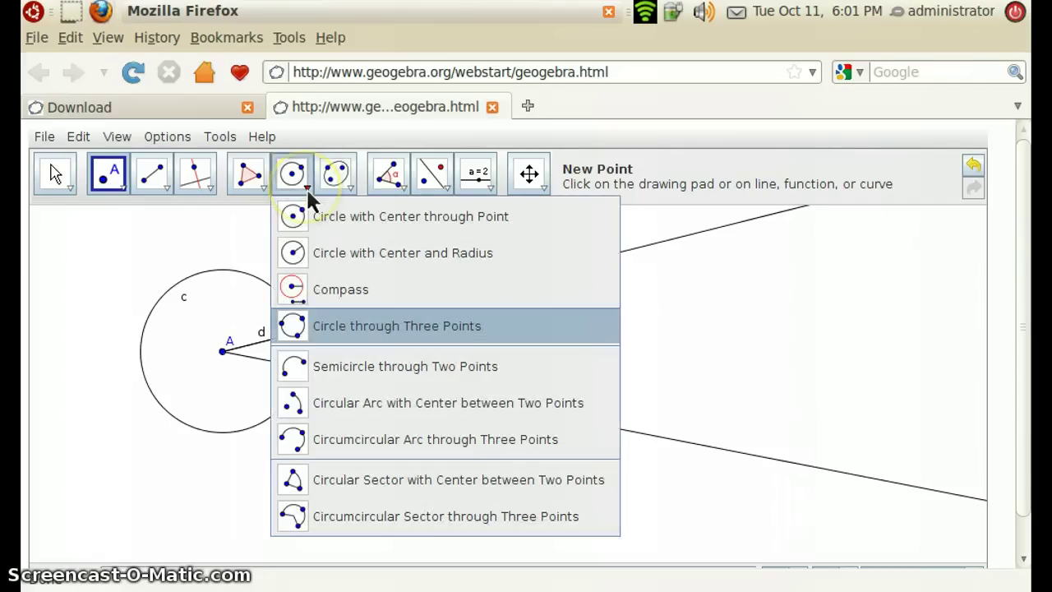
click(351, 262)
click(317, 471)
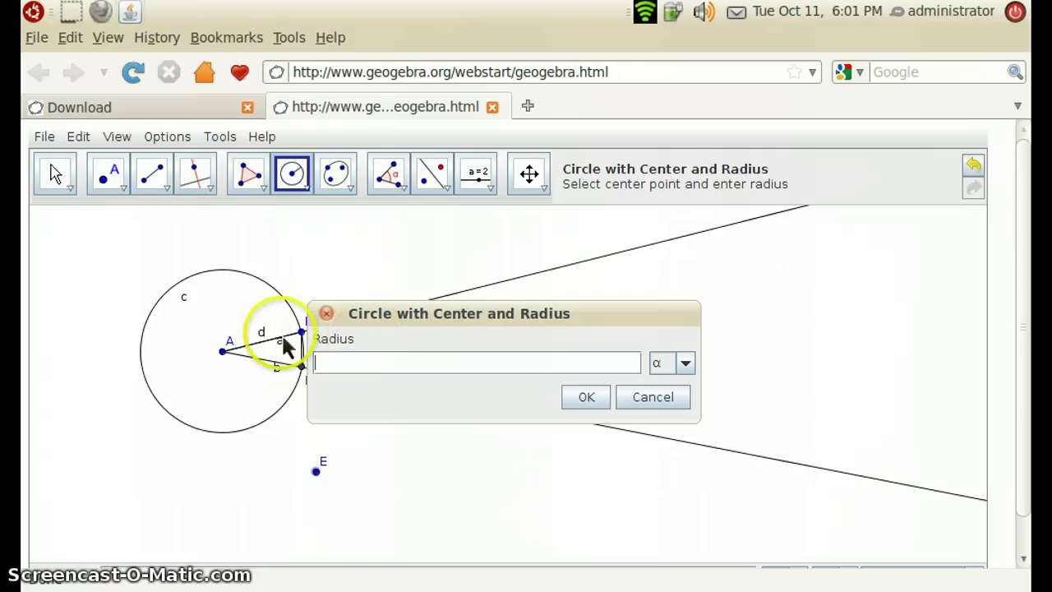
text(d)
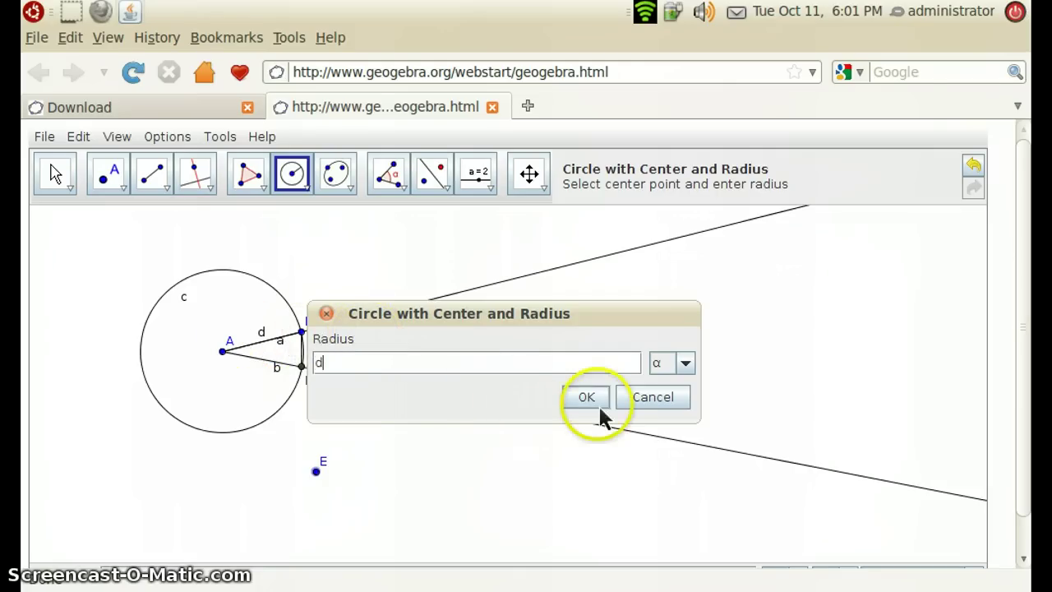
click(596, 399)
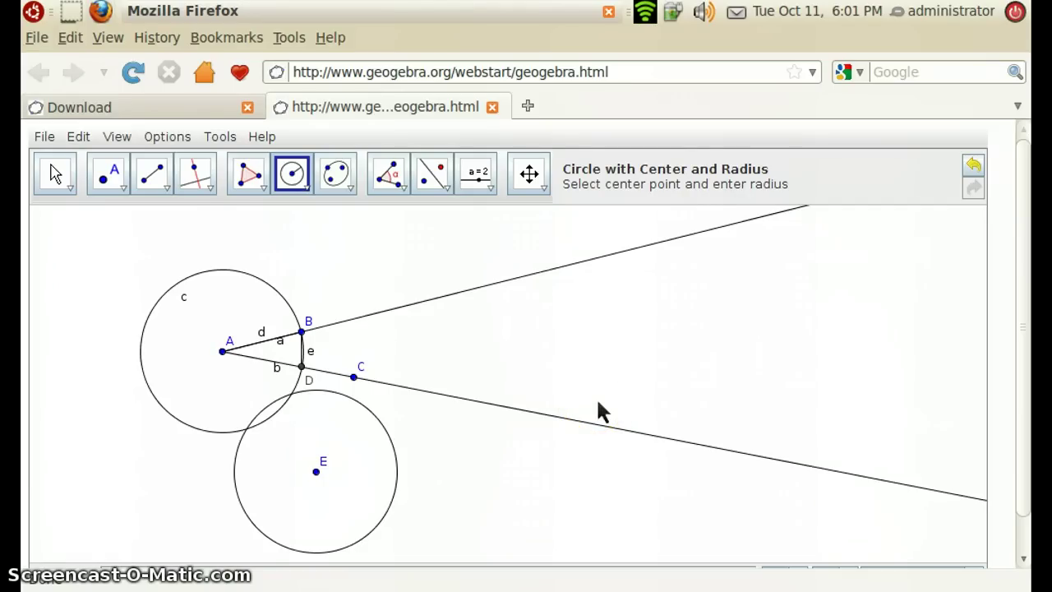
Step: Place a new point on the right side of the circle around E and draw a circle centred on it with radius e
click(124, 188)
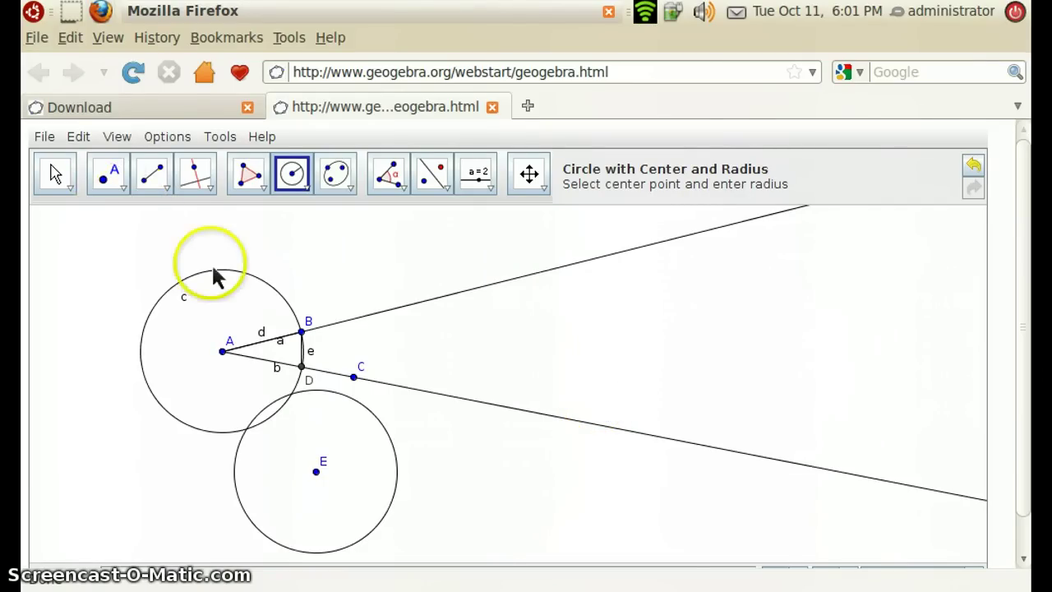
click(398, 466)
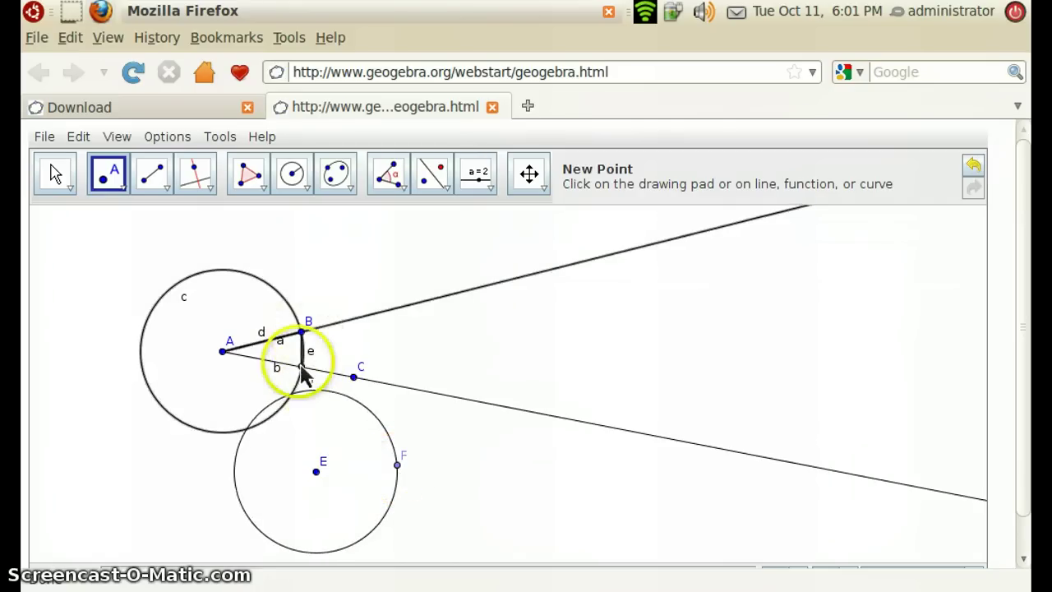
click(296, 177)
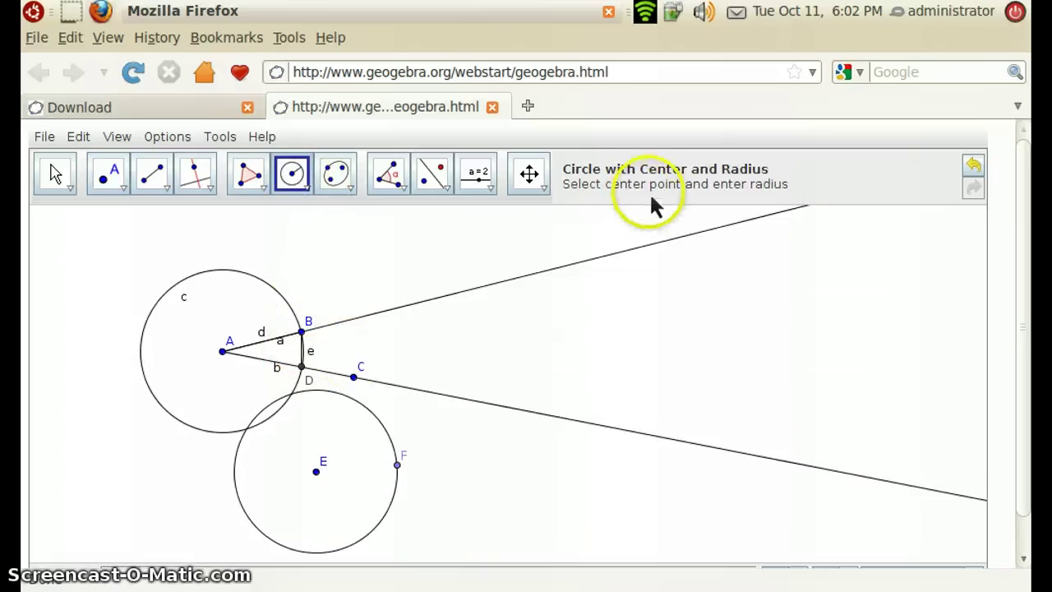
click(397, 466)
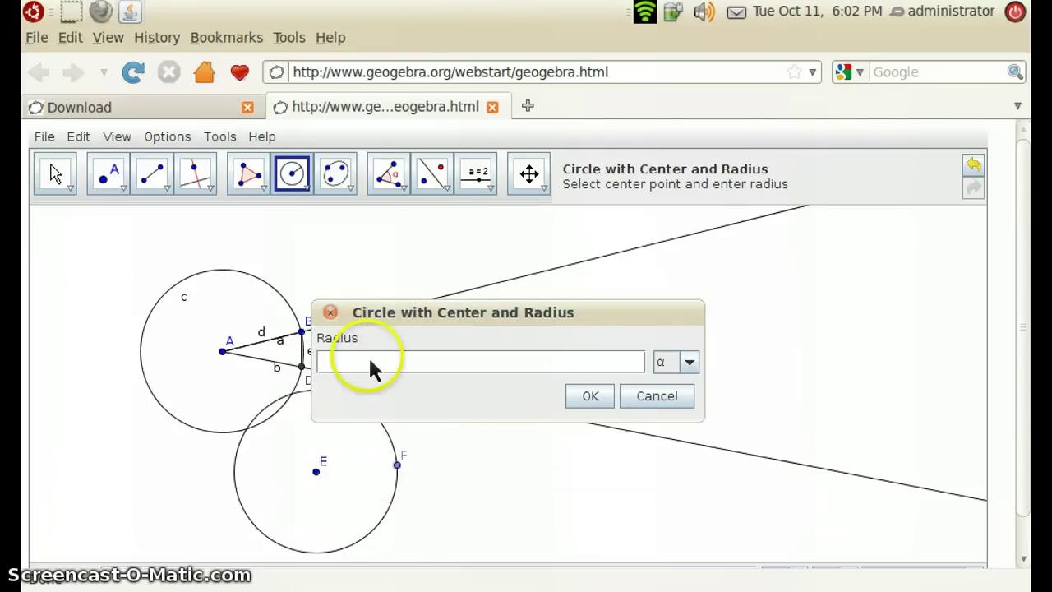
click(313, 370)
text(e)
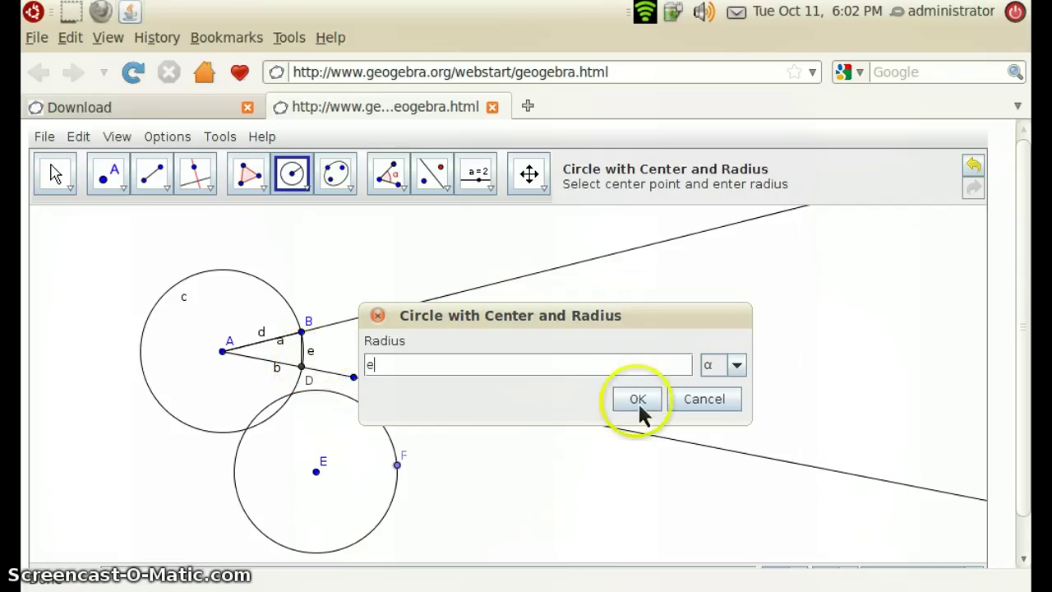
click(637, 400)
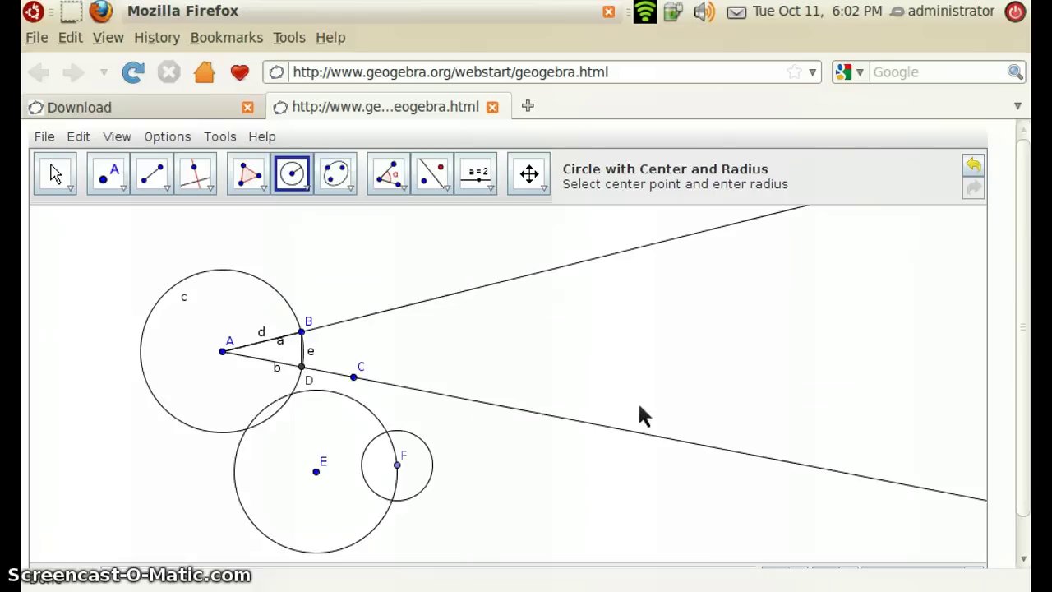
Step: Draw a ray starting at point E through point F
click(161, 183)
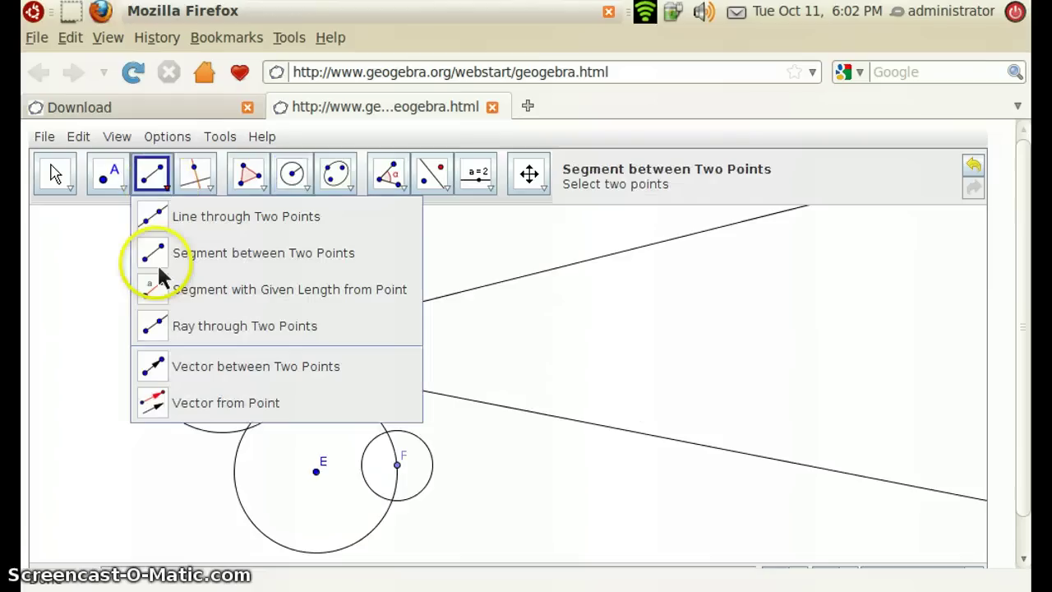
click(316, 471)
click(397, 466)
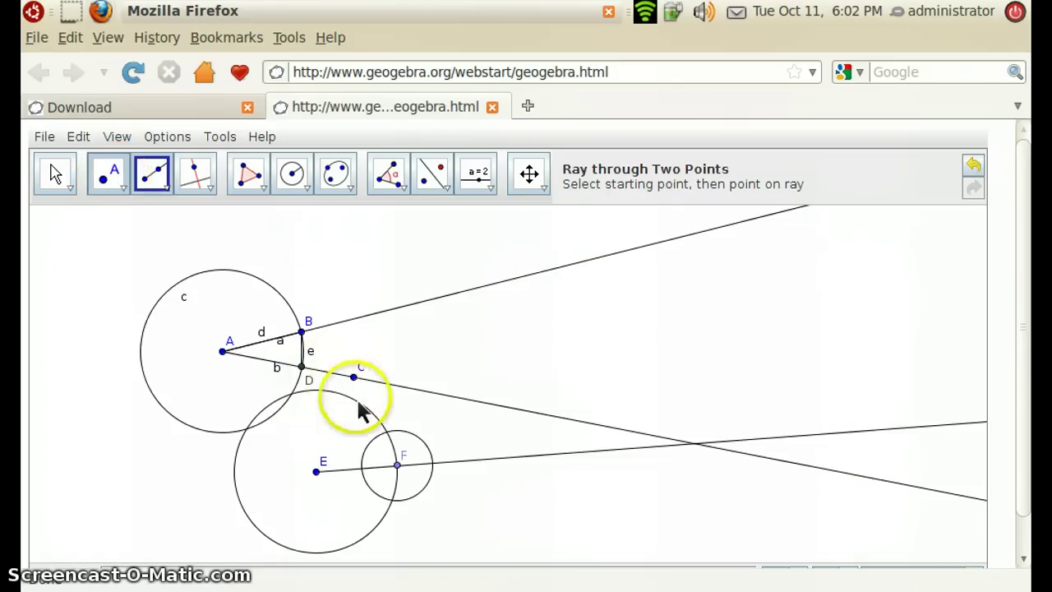
Step: Mark the upper intersection of the circles around E and F with a new point and draw a ray from E through it
click(391, 446)
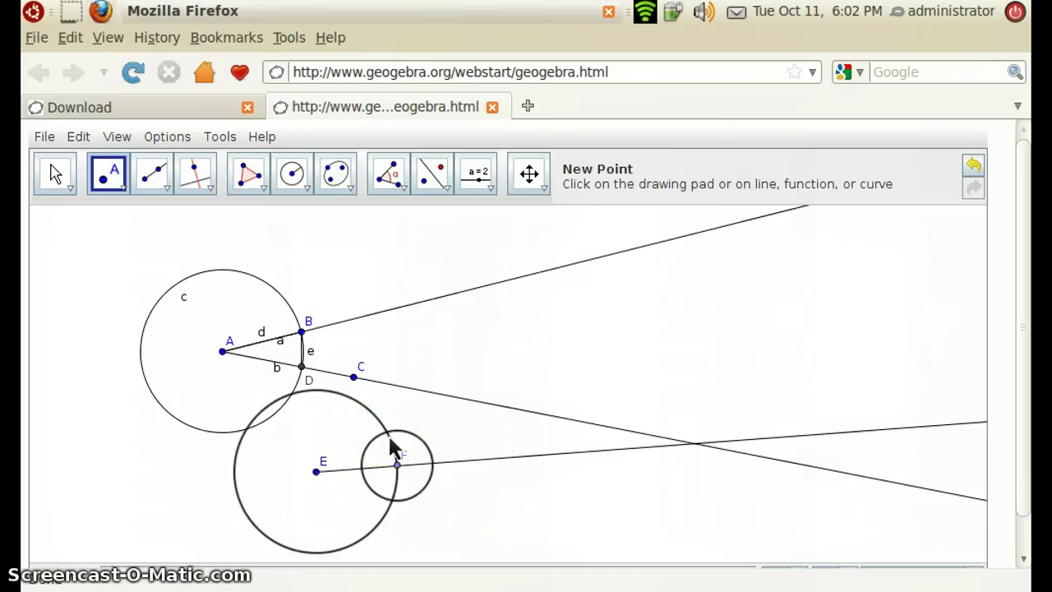
click(391, 441)
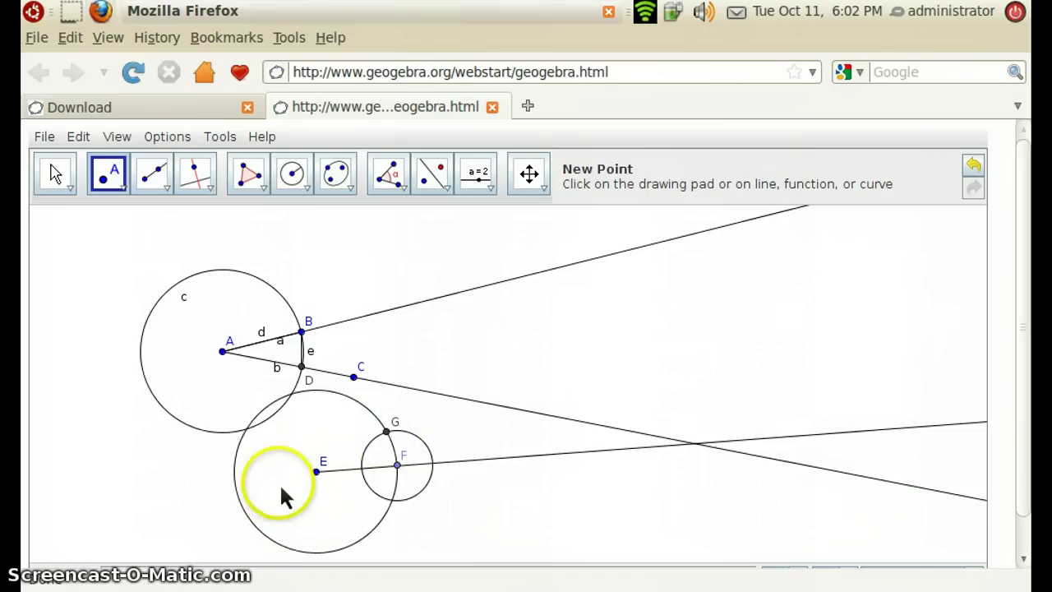
click(146, 178)
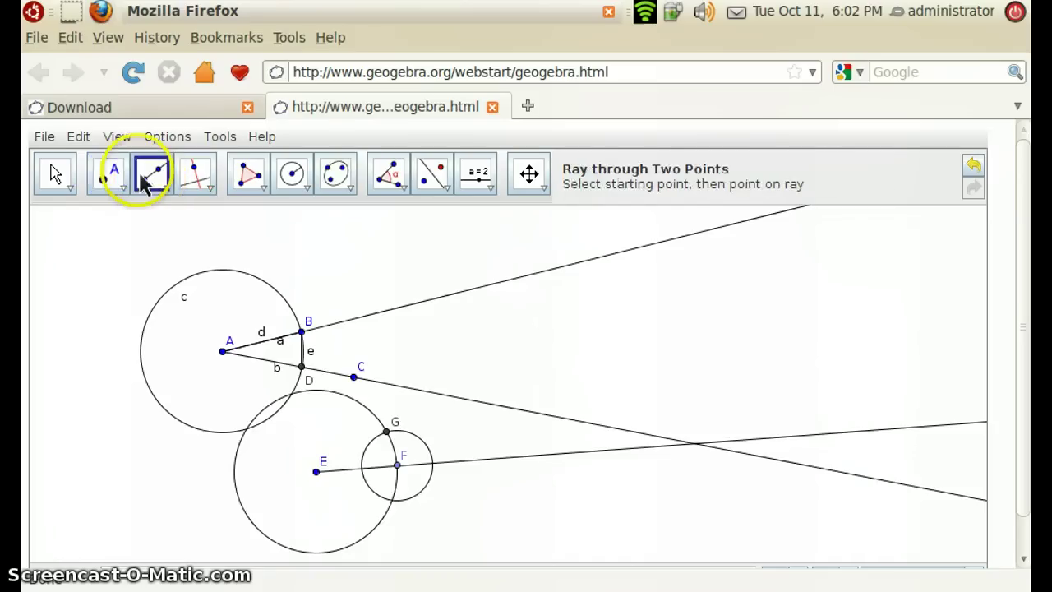
click(316, 470)
click(386, 433)
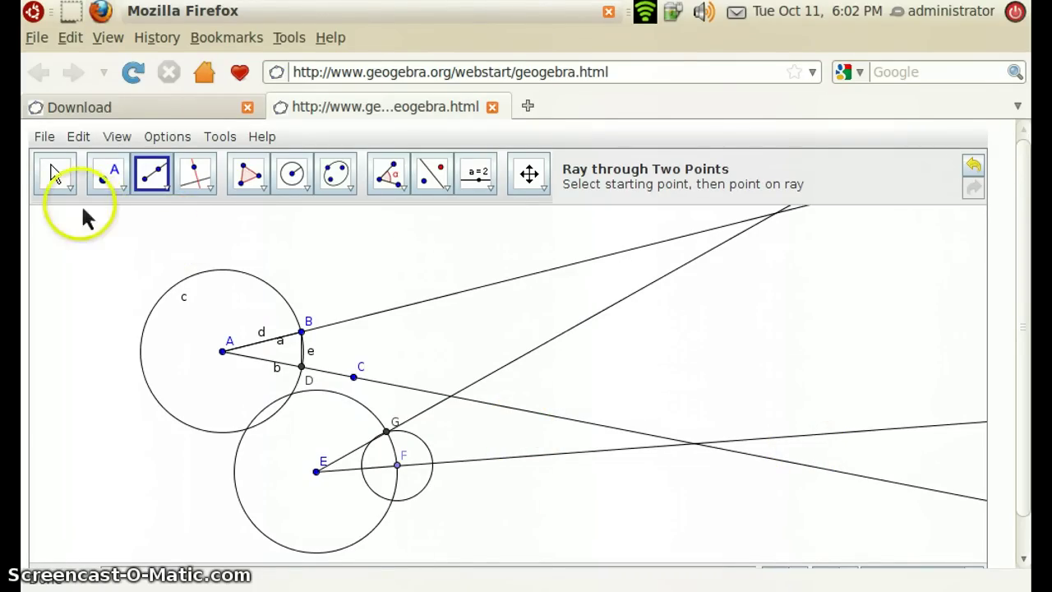
Step: Move point C slightly downward to widen the angle at A
click(53, 173)
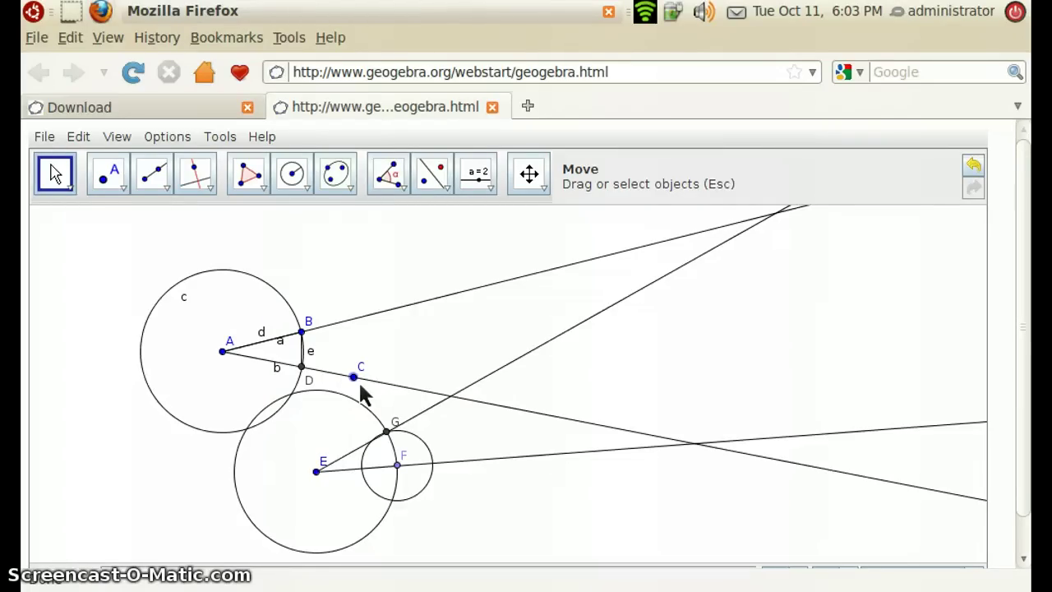
click(316, 326)
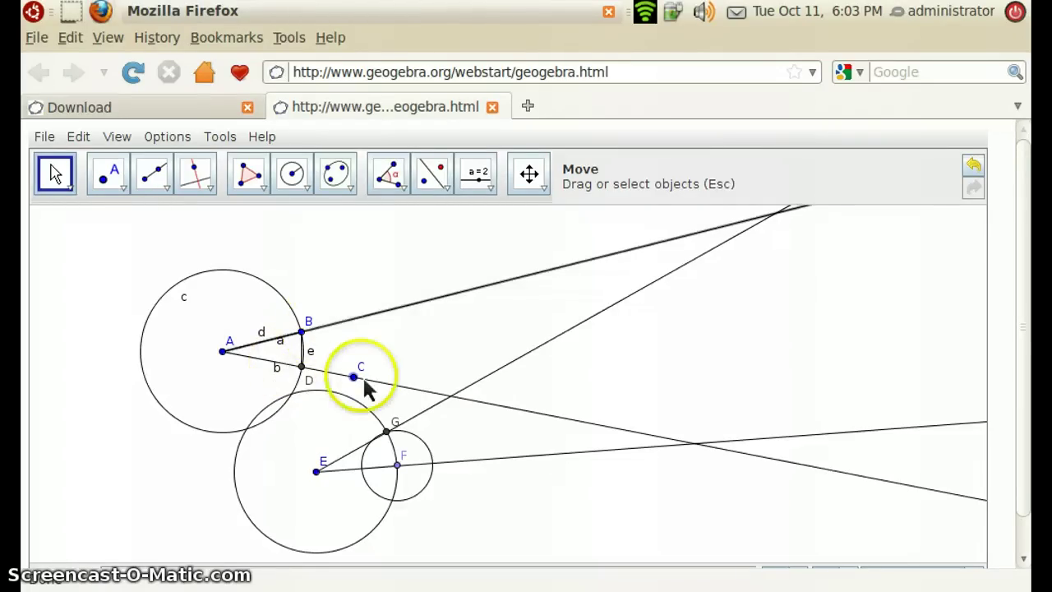
click(301, 430)
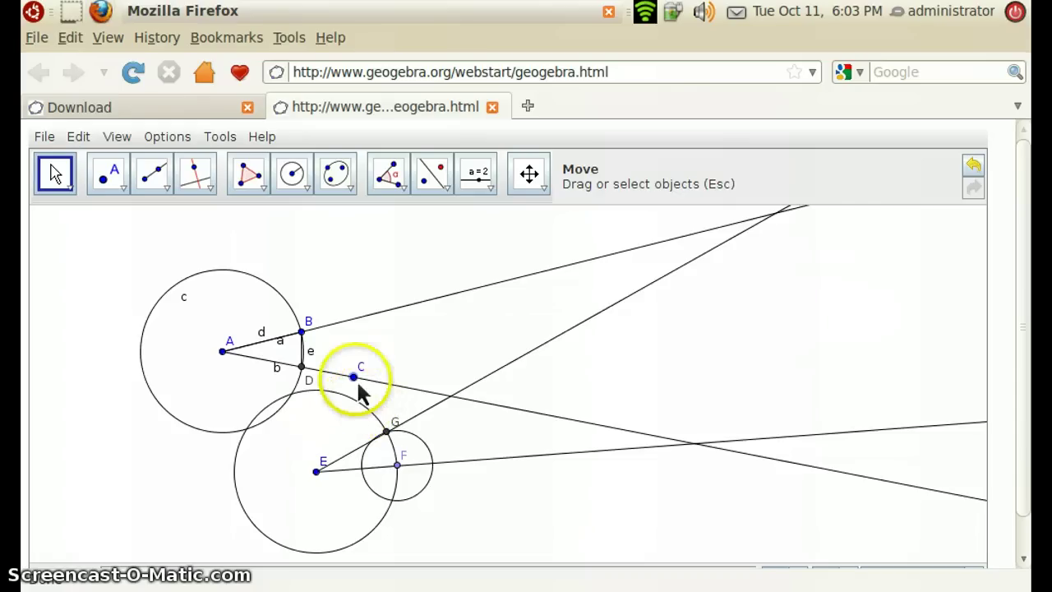
mouse_move(358, 383)
mouse_down()
mouse_move(263, 467)
mouse_move(366, 383)
mouse_up()
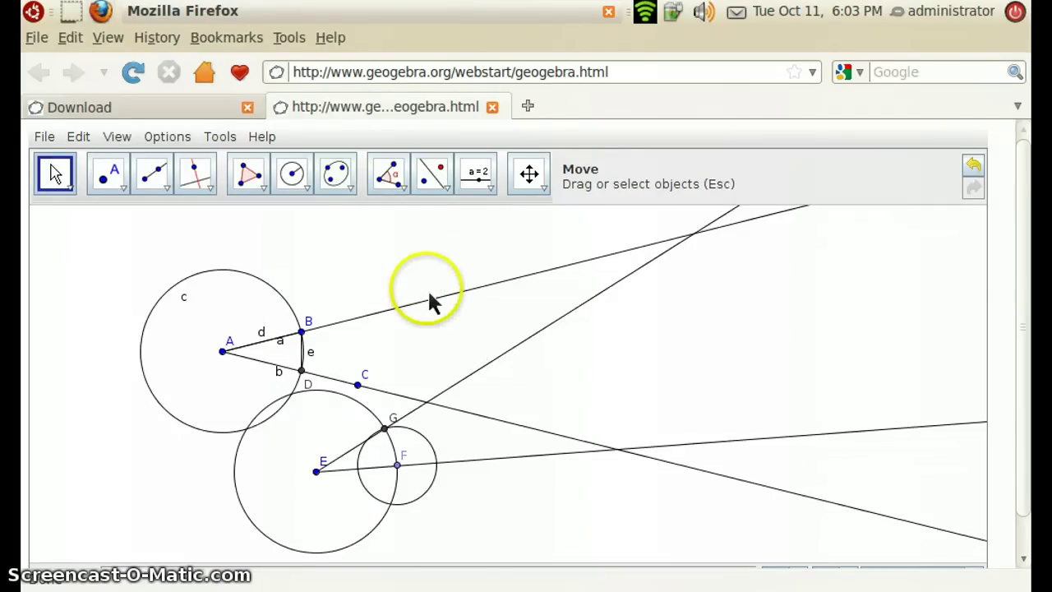
Step: Measure the angle at vertex A between points C and B with the Angle tool
click(392, 174)
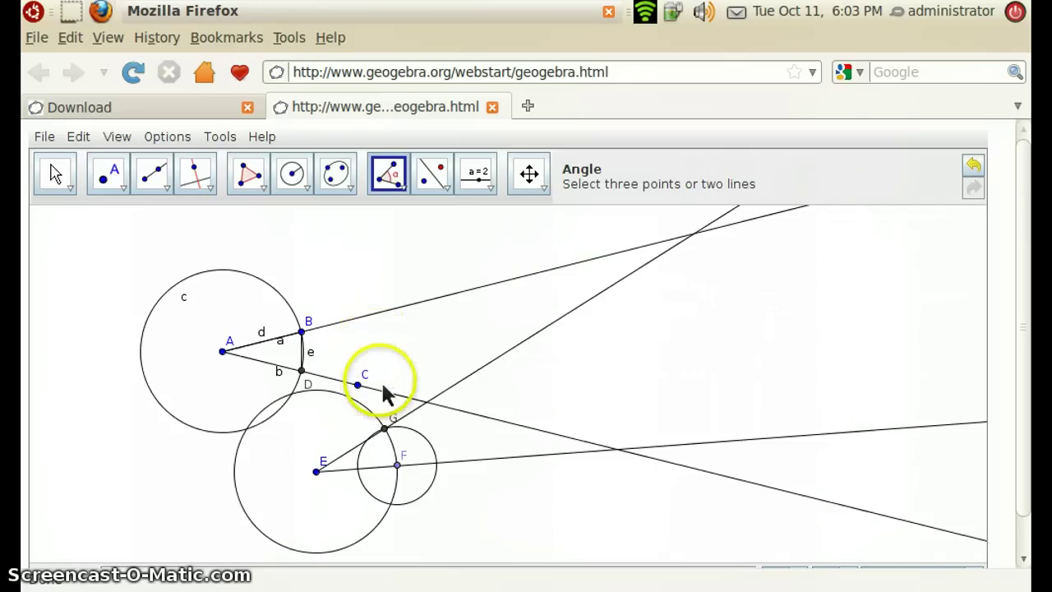
click(221, 352)
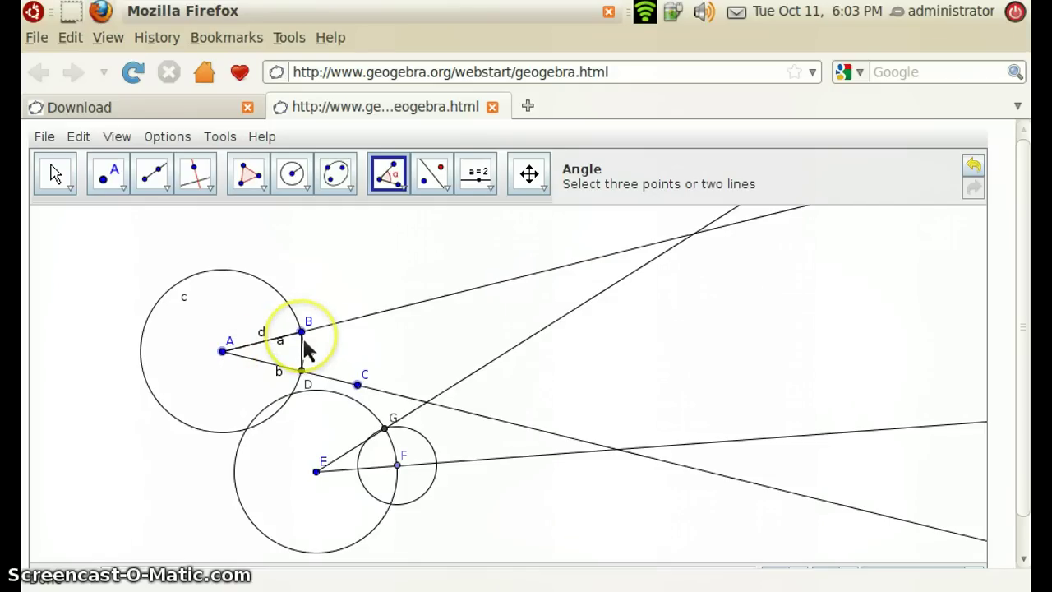
click(280, 367)
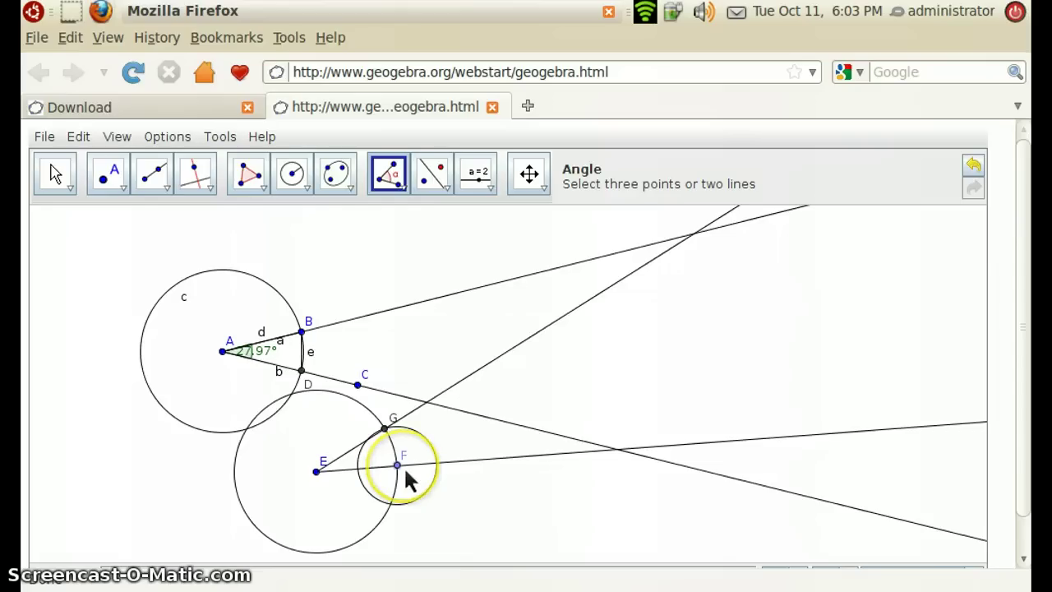
click(274, 374)
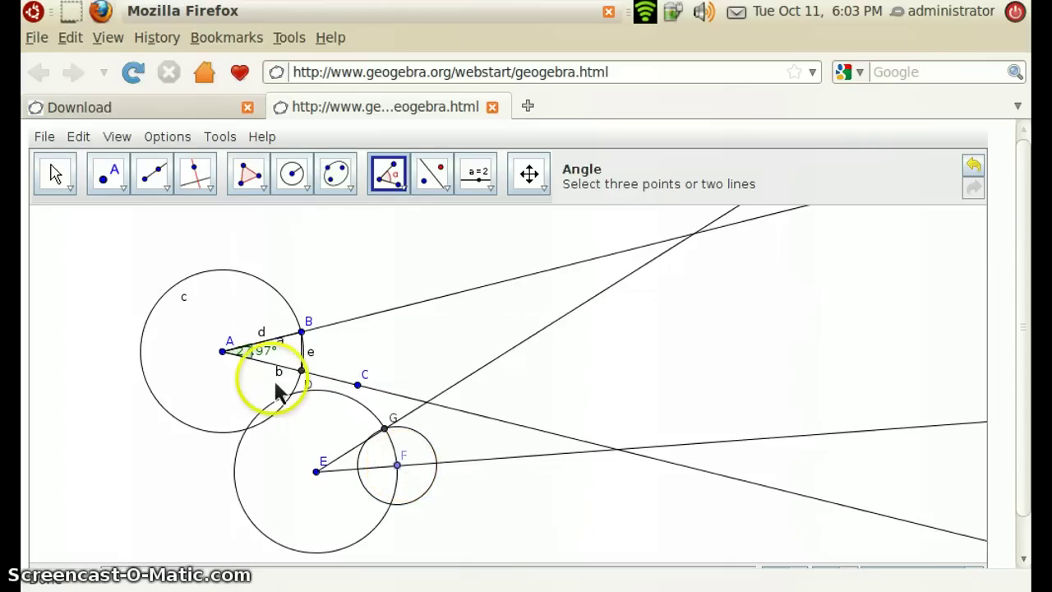
Step: Measure the angle at vertex E between points F and G with the Angle tool
click(263, 353)
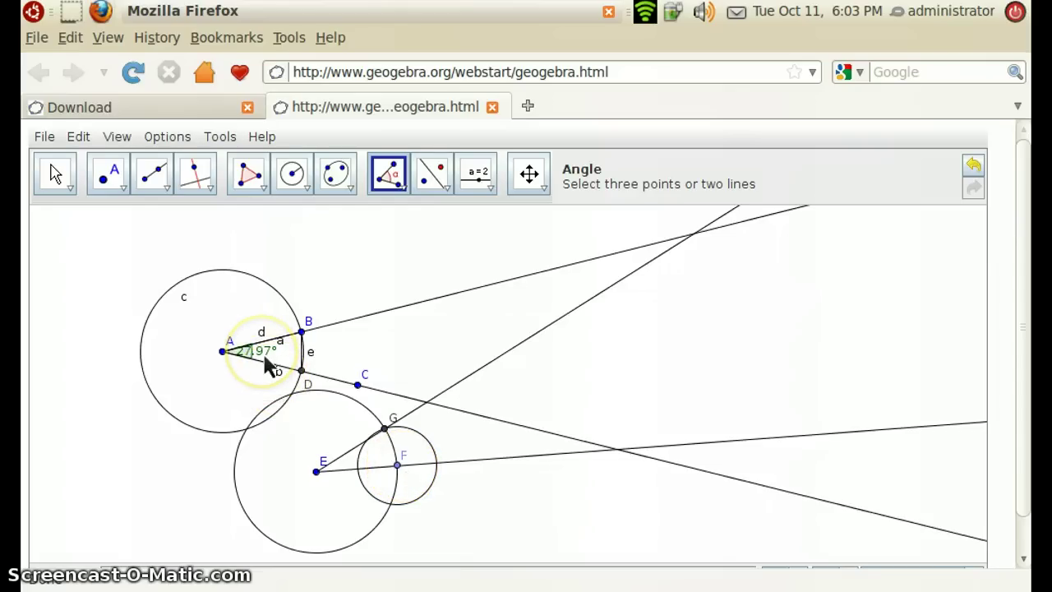
click(355, 448)
click(344, 468)
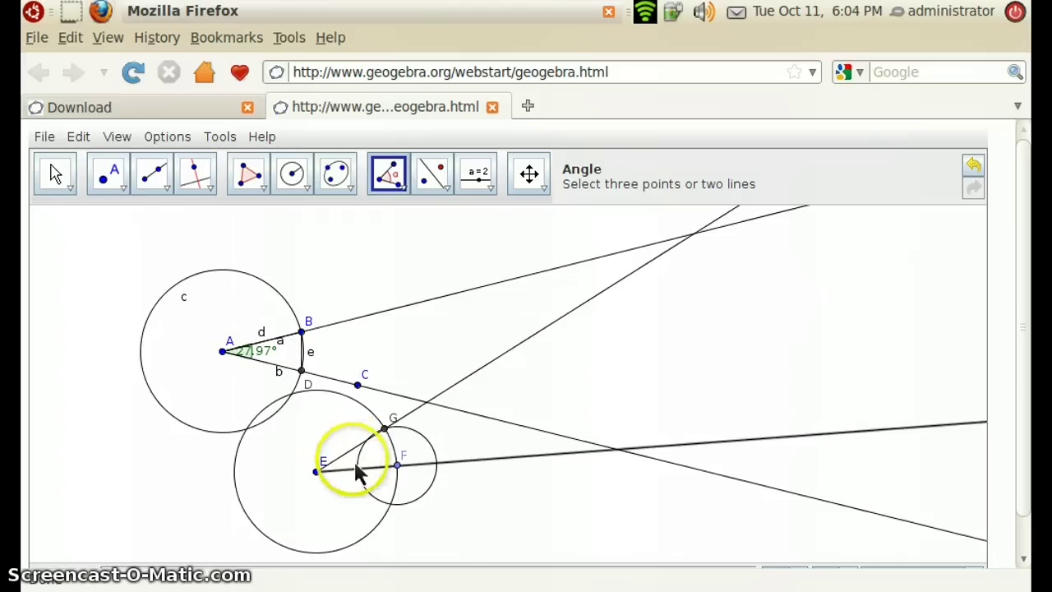
click(399, 466)
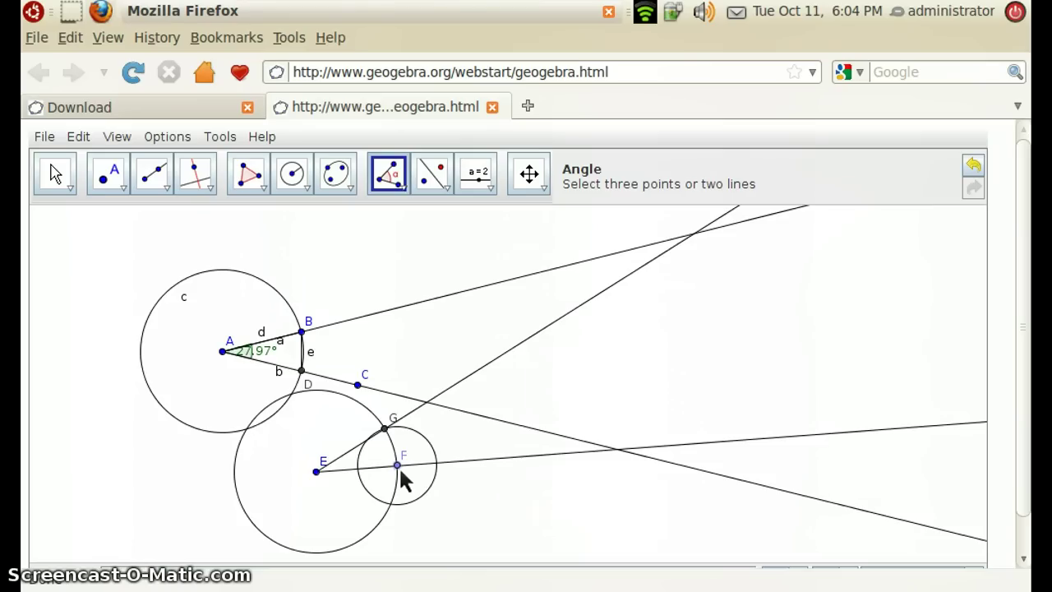
click(319, 470)
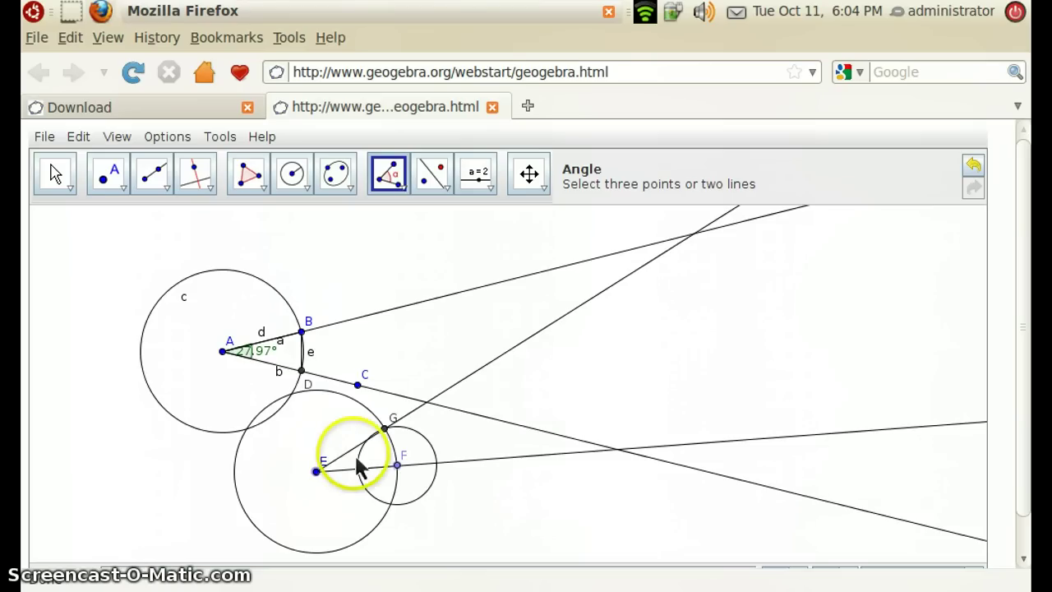
click(385, 430)
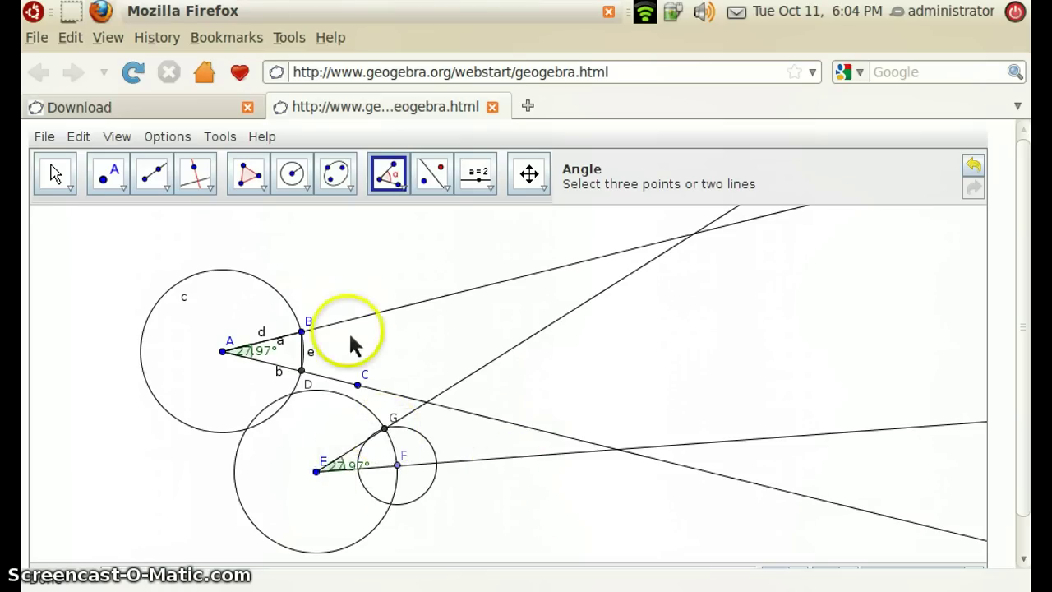
Step: Move the angle value labels at A and E just below their angle markers
click(56, 174)
drag(246, 351, 247, 374)
drag(345, 467, 347, 490)
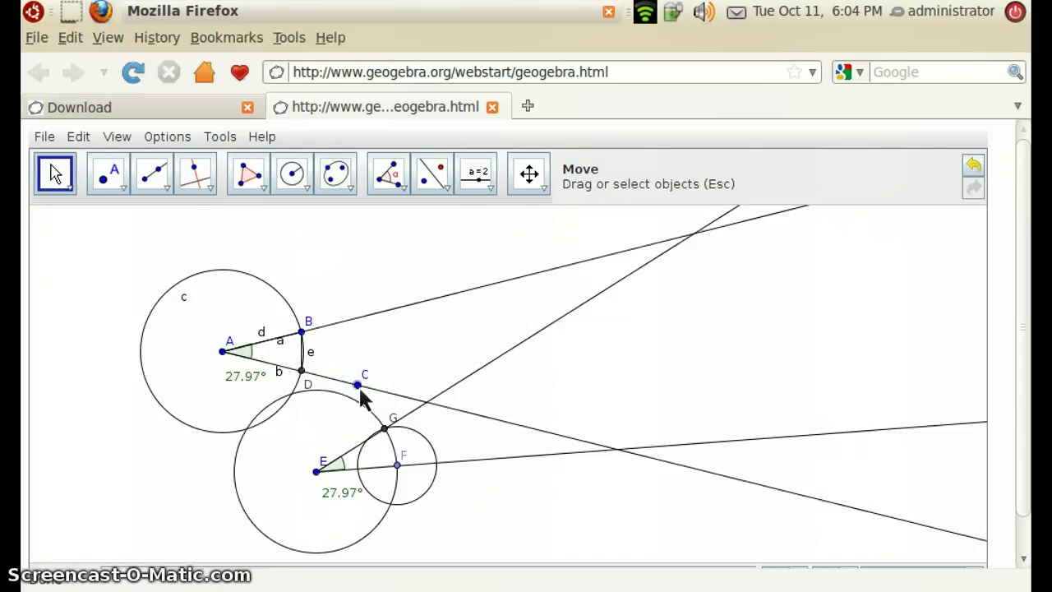
Step: Test the copied angle by moving point C until the angle at A is obtuse, and bring C back to form an acute angle
drag(354, 393, 223, 503)
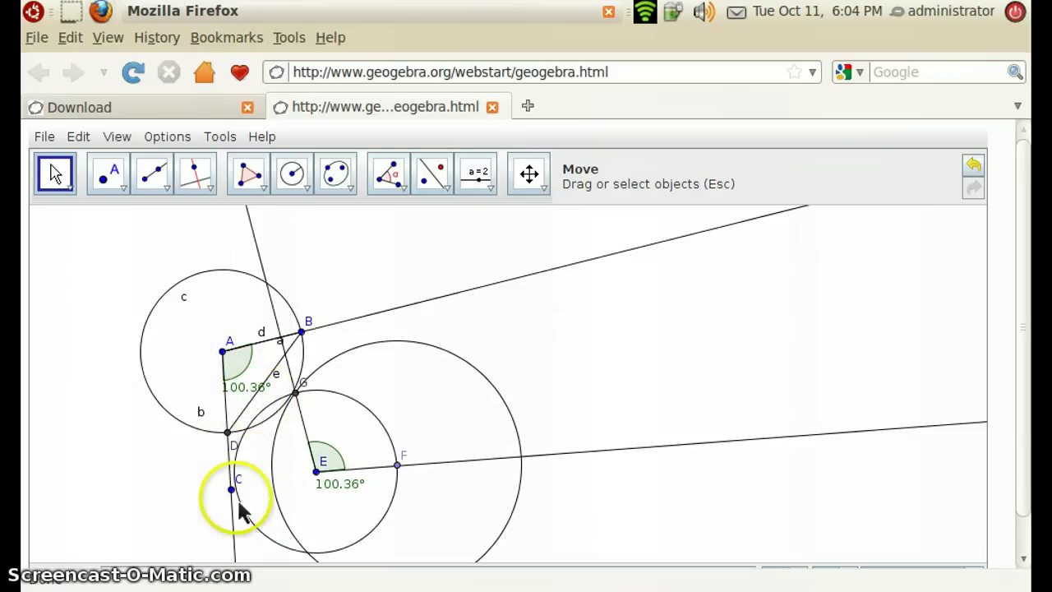
drag(234, 491, 430, 414)
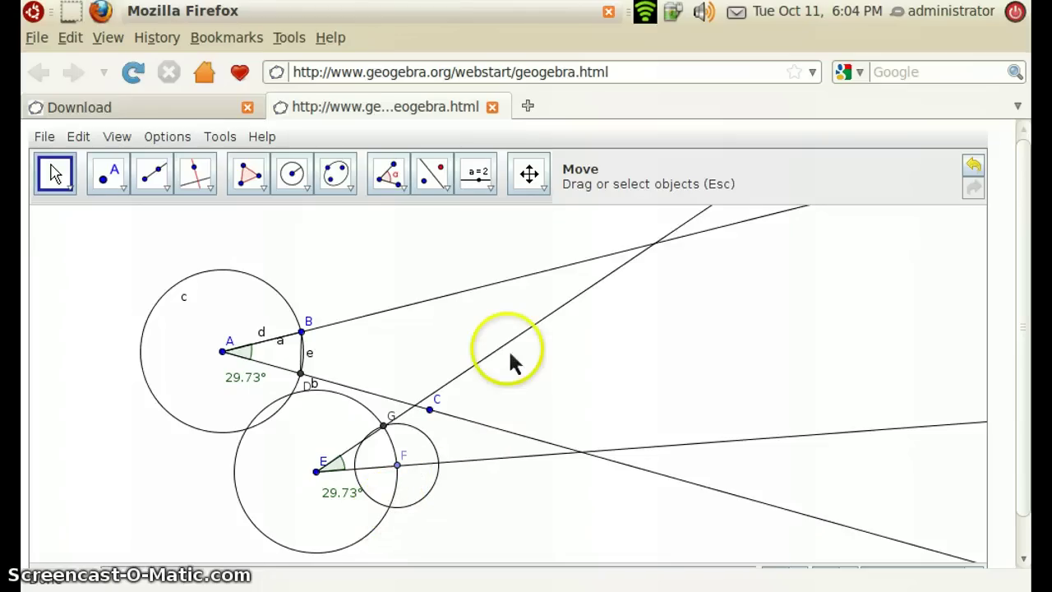
Step: Insert a three-line text with the teacher's name, "DupAng.ggb" and "Period" followed by an underscore blank
click(488, 188)
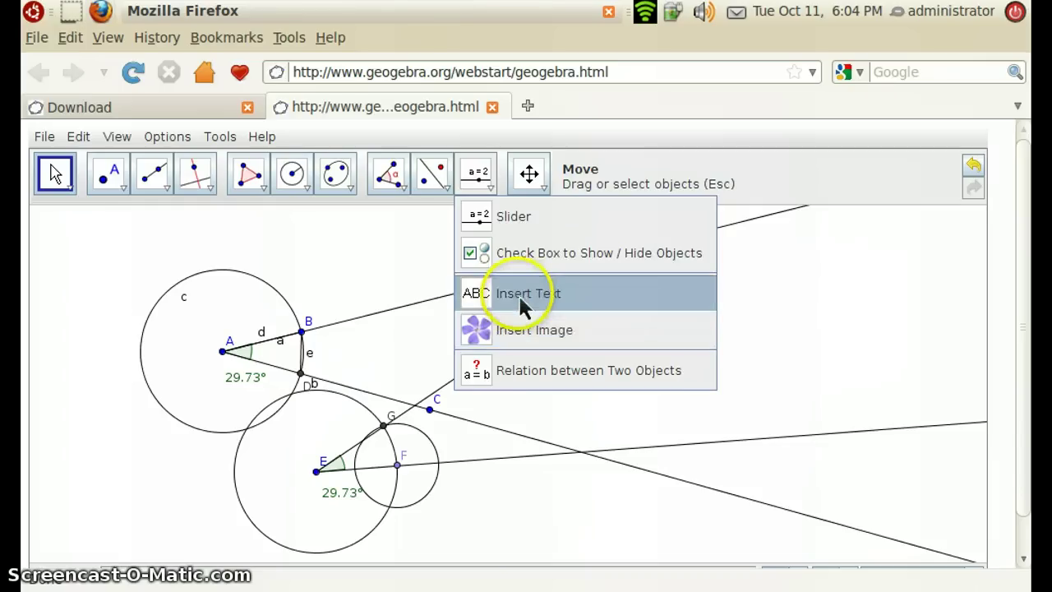
click(517, 293)
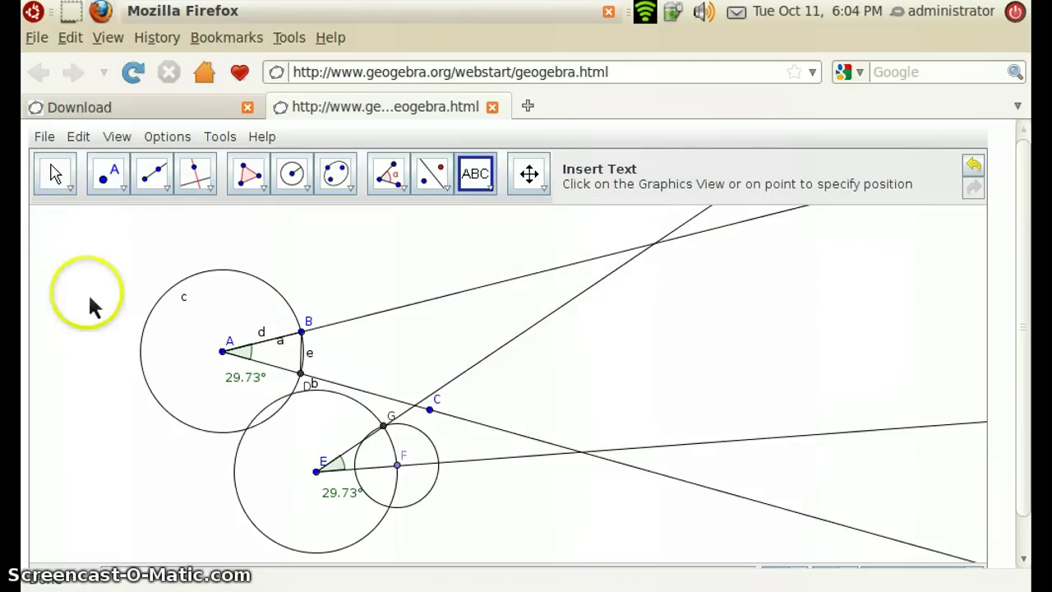
click(488, 220)
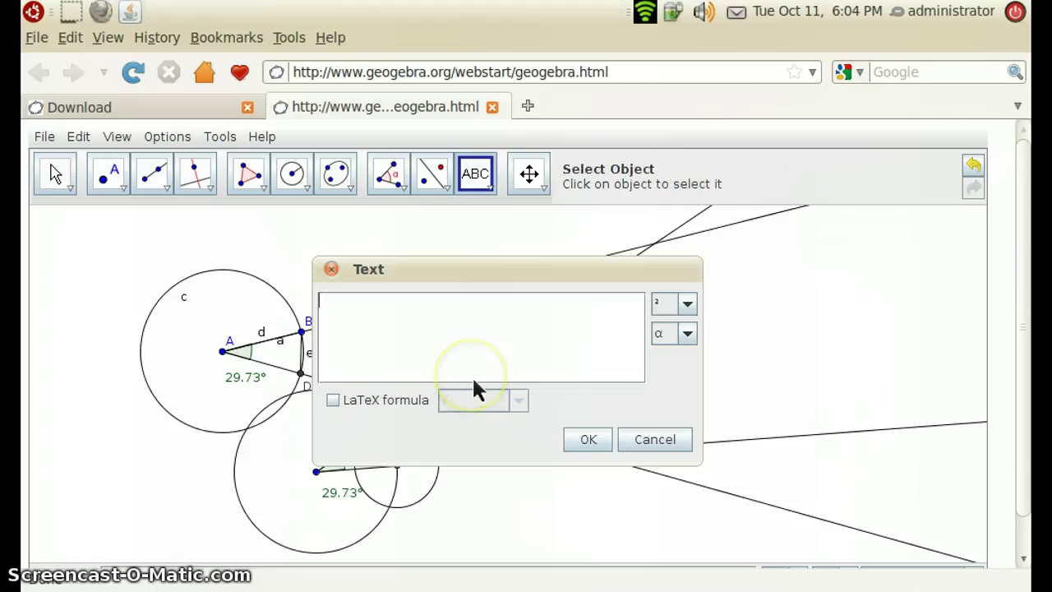
text(Mr. Chu)
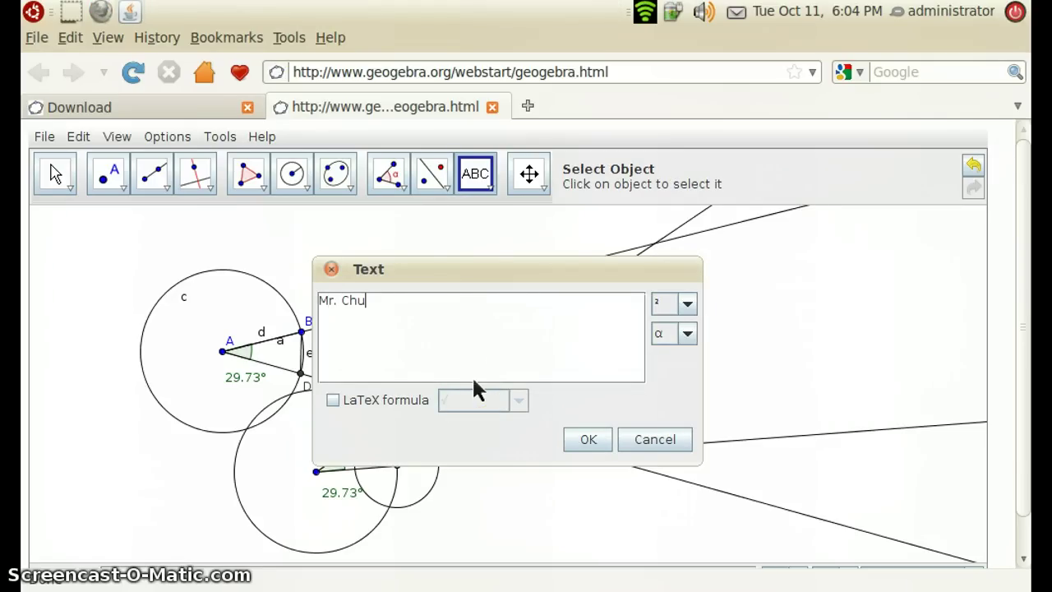
key(Return)
text(DupAng.ggb)
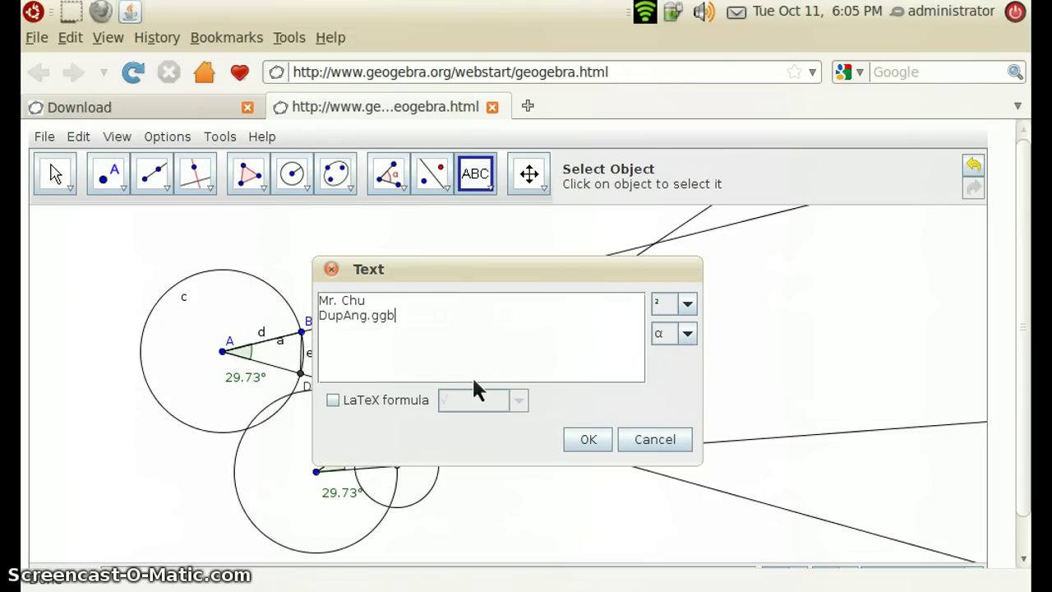
key(Return)
text(Period ____)
click(585, 441)
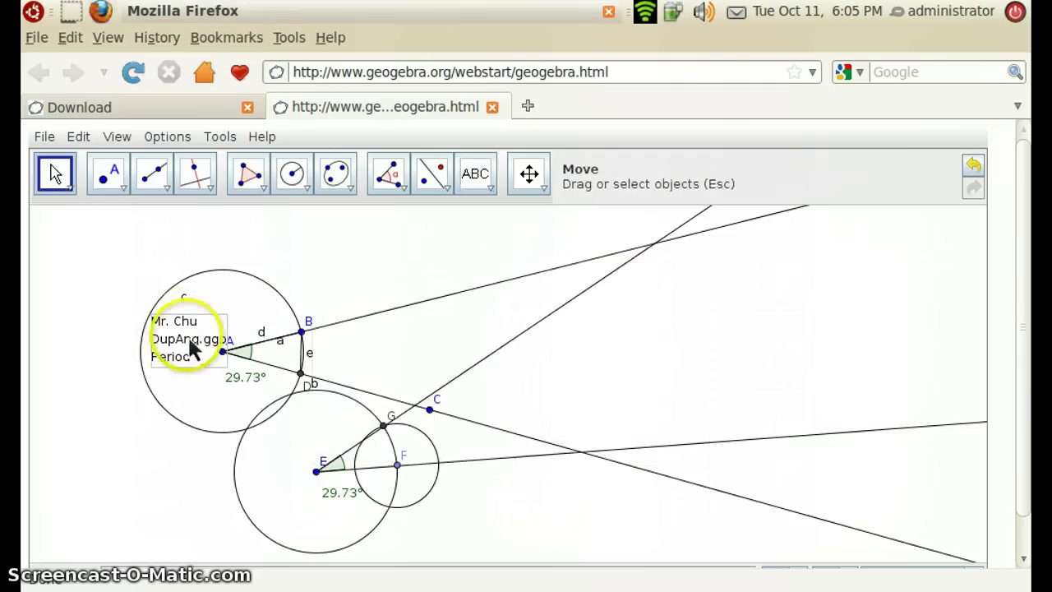
Step: Move the text block to the upper-left corner of the drawing, clear of the circle around A, and deselect it
drag(197, 349, 85, 255)
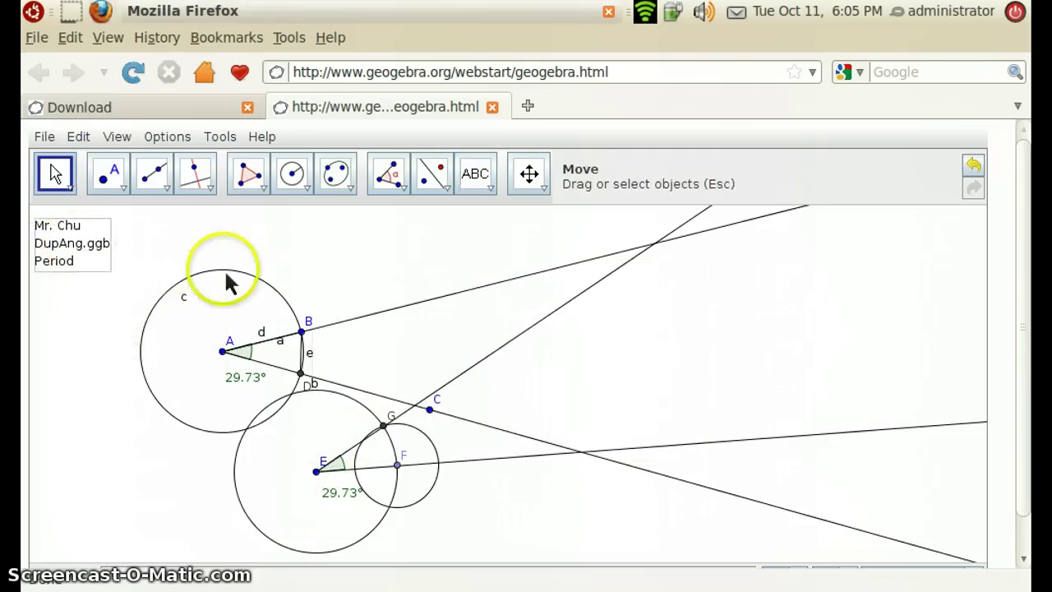
click(255, 267)
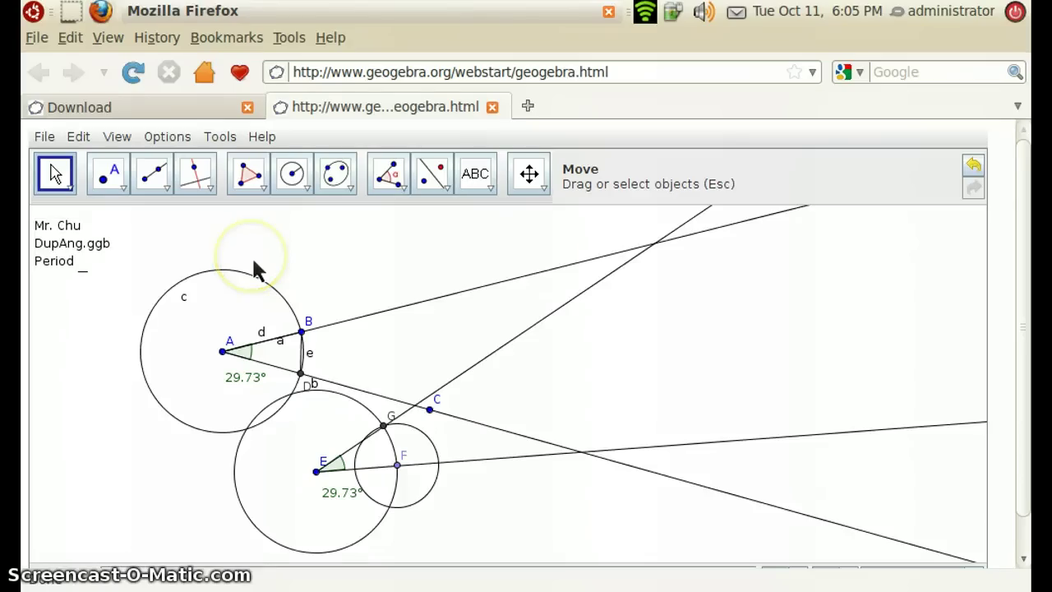
mouse_move(254, 265)
mouse_down()
mouse_move(192, 266)
mouse_move(249, 268)
mouse_up()
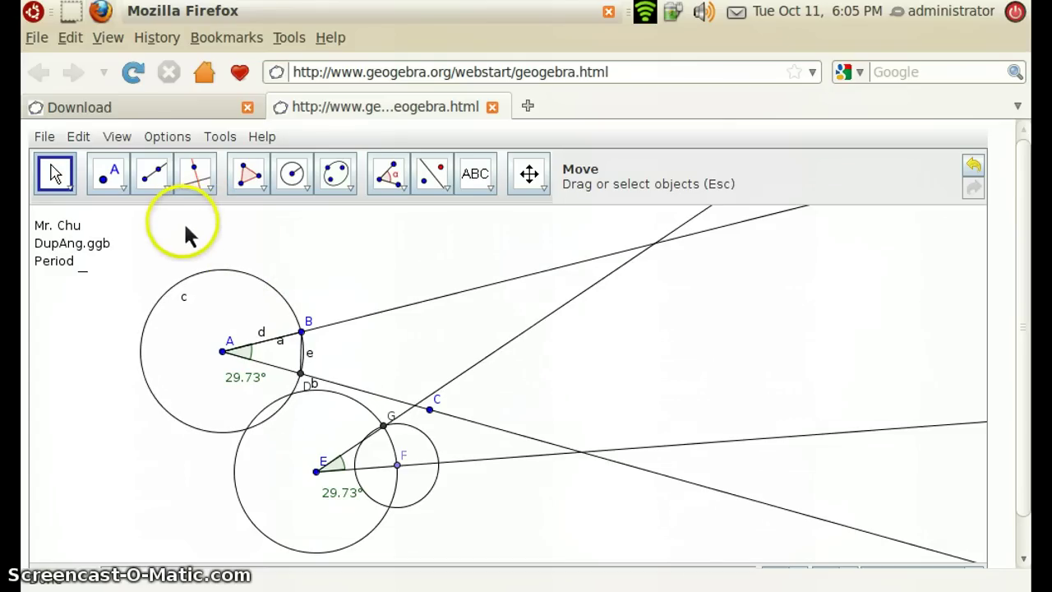
click(55, 164)
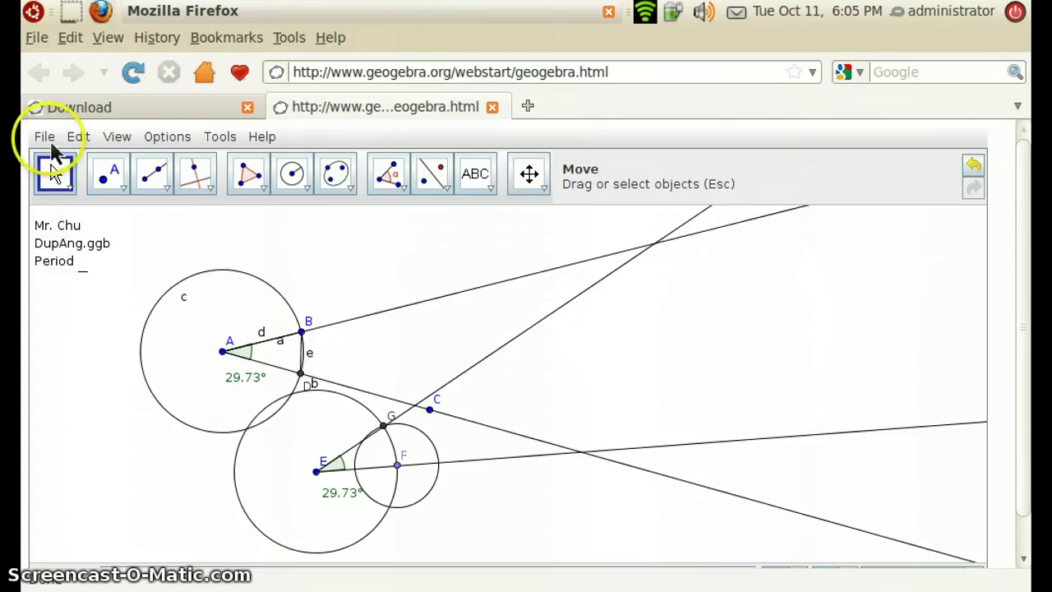
click(49, 140)
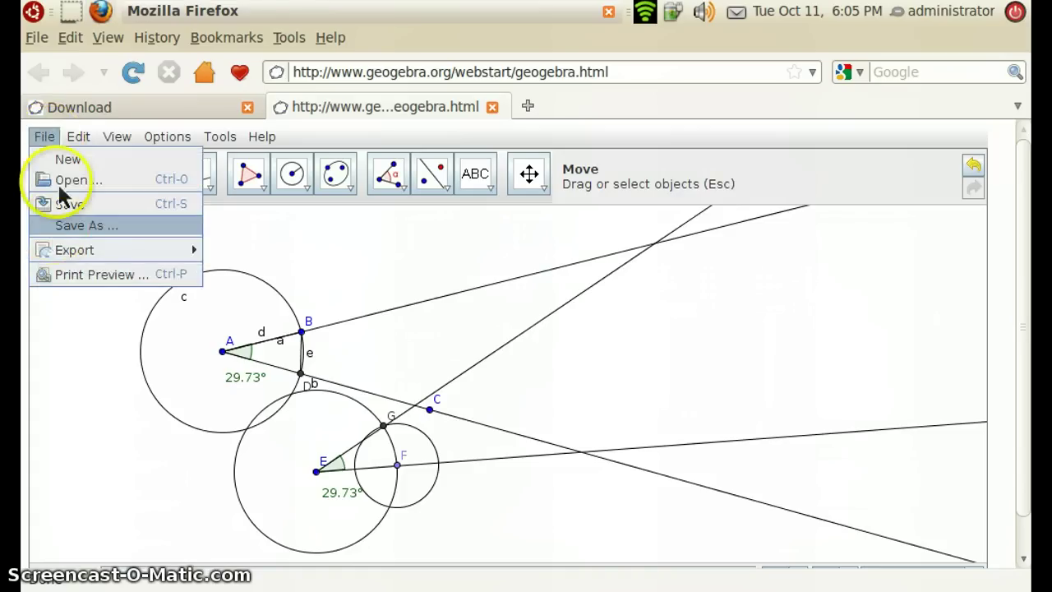
click(53, 140)
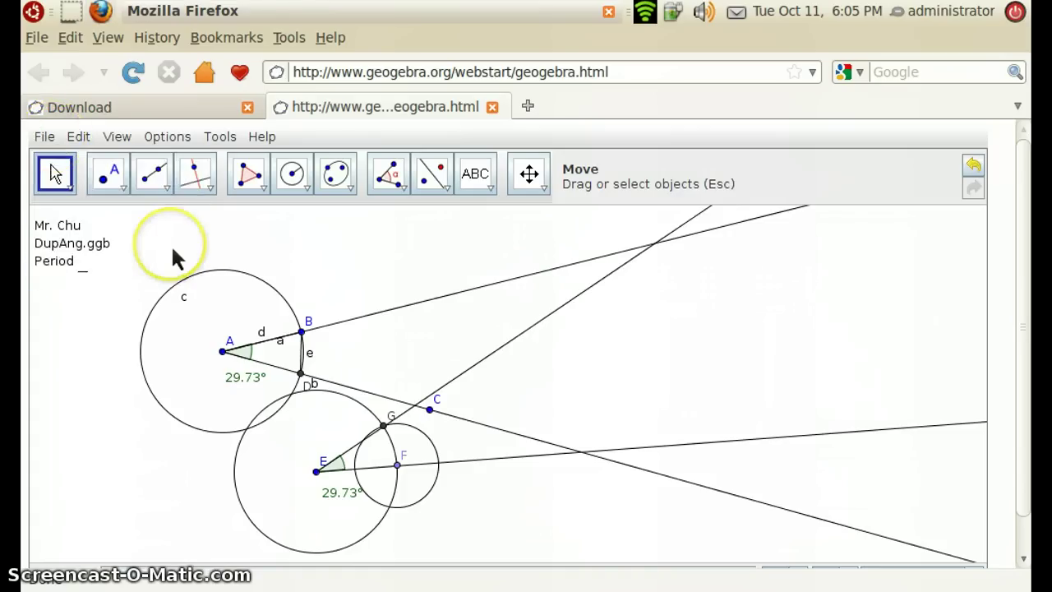